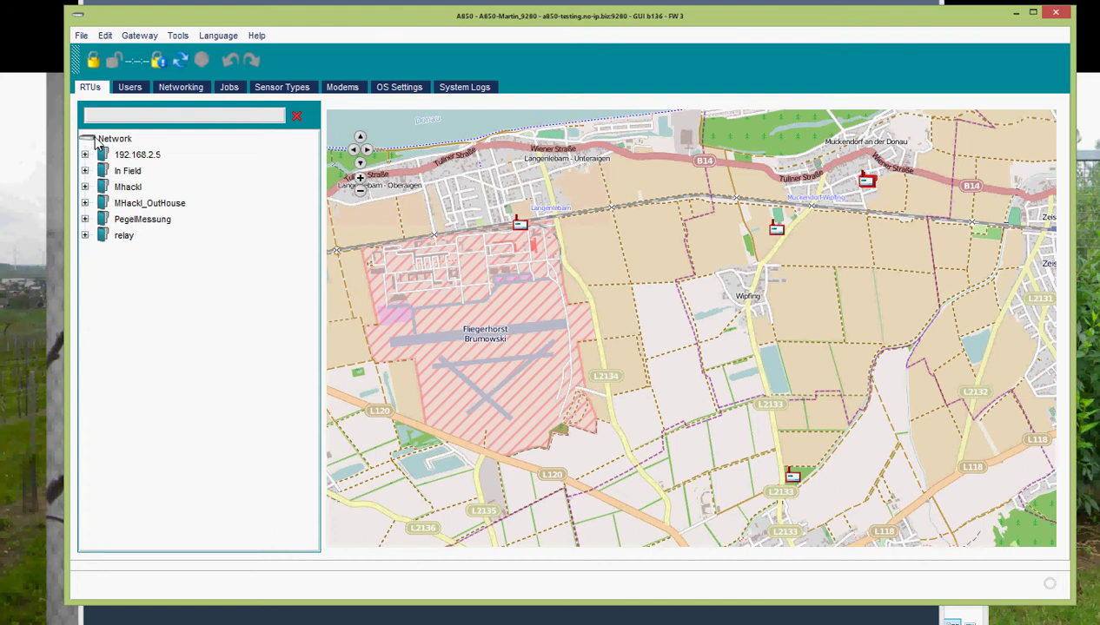
- Log in to the gateway, then create an RTU group under Network named 'Sailing Harbor'
{"action": "left_click", "coordinate": [93, 60]}
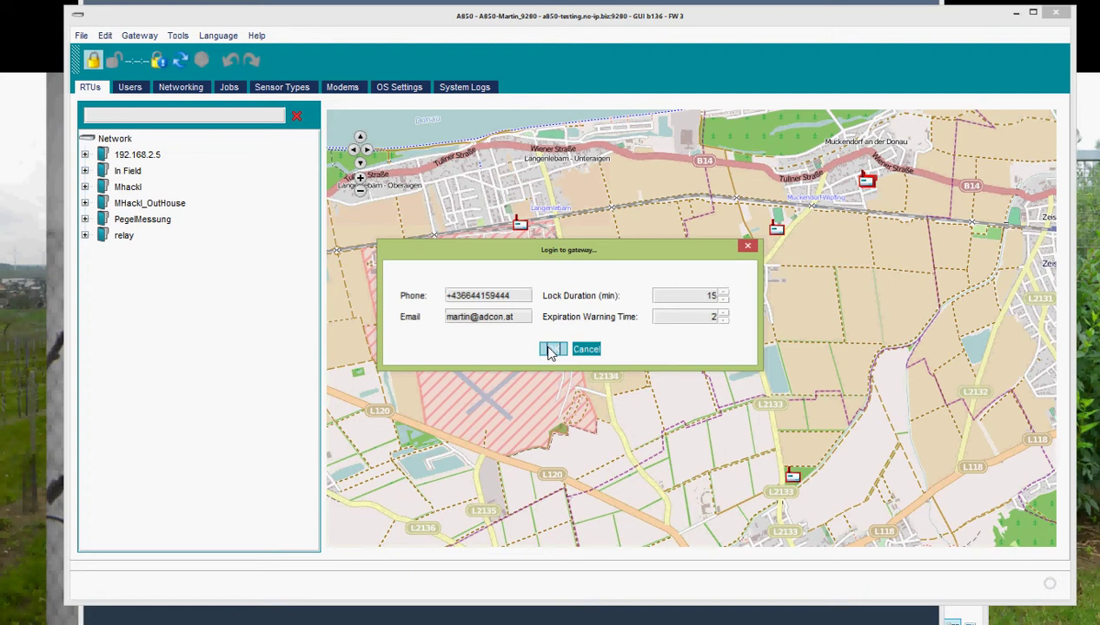
{"action": "left_click", "coordinate": [548, 347]}
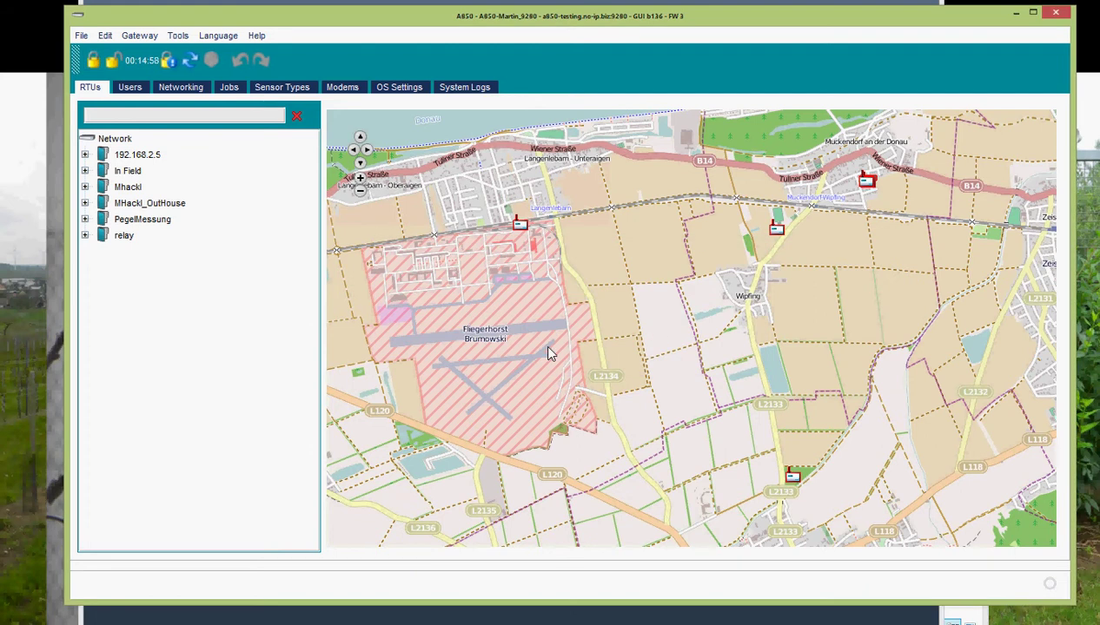
{"action": "left_click", "coordinate": [87, 142]}
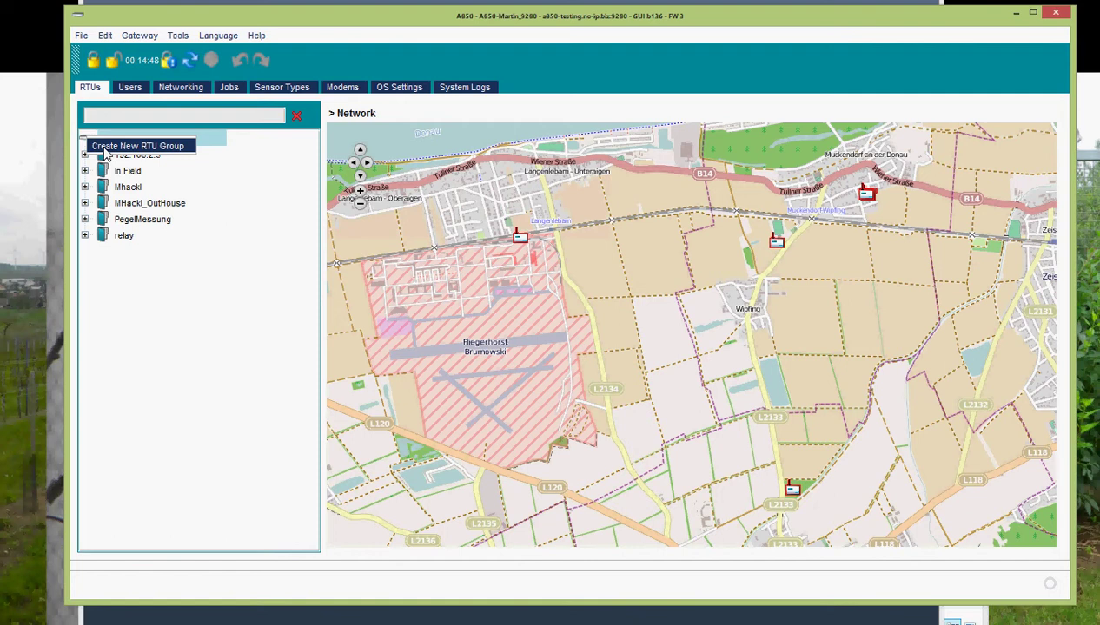
{"action": "left_click", "coordinate": [104, 149]}
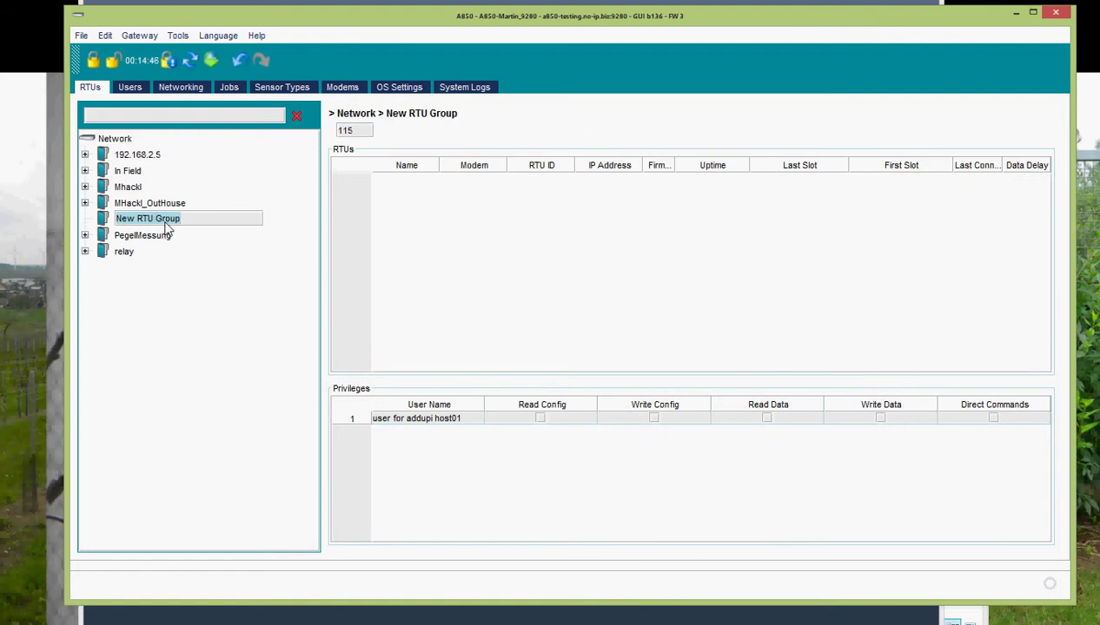
{"action": "type", "text": "Sailing Harbor"}
{"action": "key", "text": "Return"}
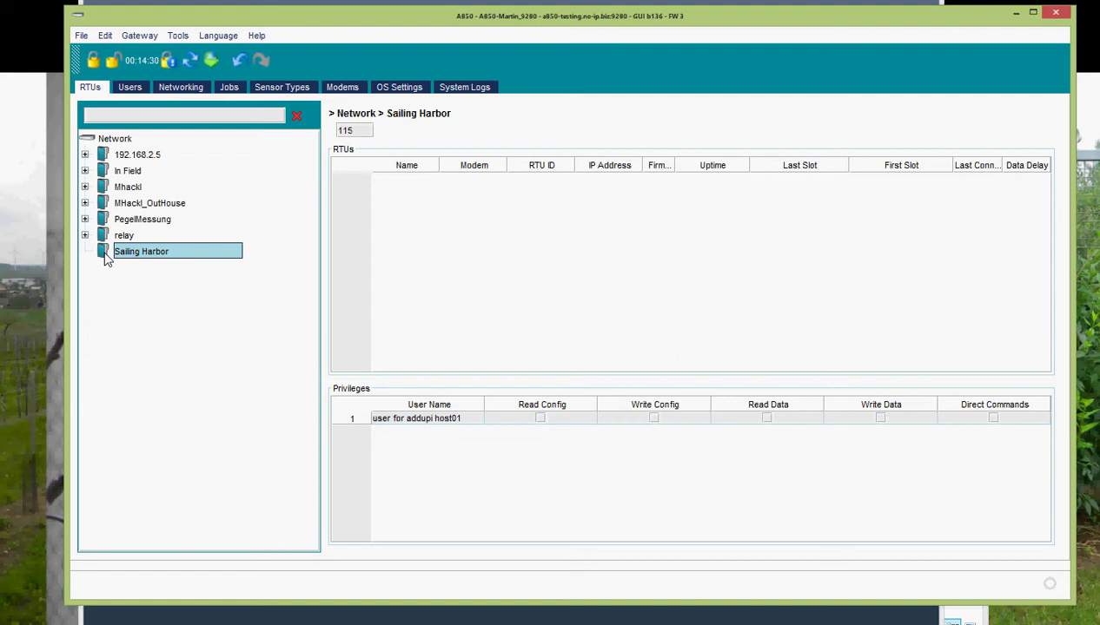
- Start the RTU wizard on Sailing Harbor with name Sailing, ID 18701, and custom type A733
{"action": "right_click", "coordinate": [105, 259]}
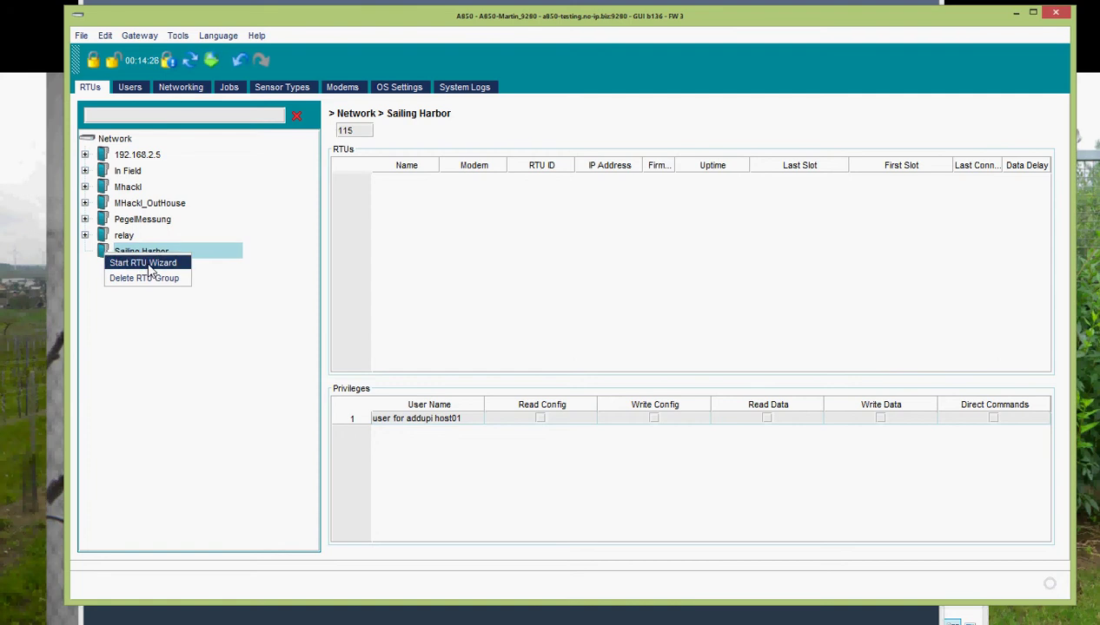
{"action": "left_click", "coordinate": [149, 266]}
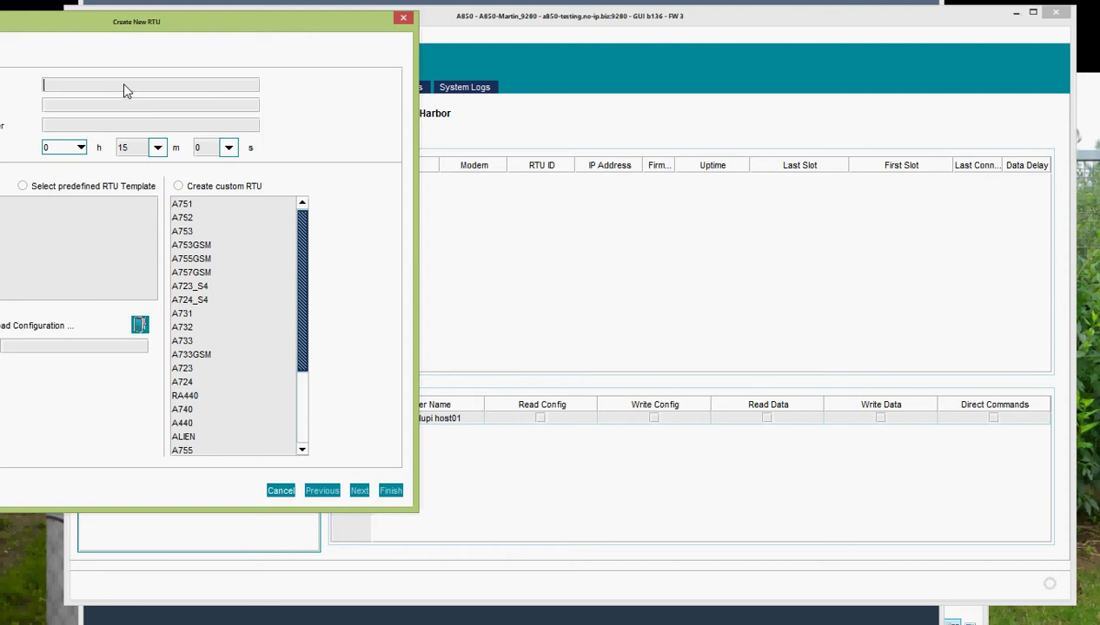
{"action": "type", "text": "Sailing"}
{"action": "key", "text": "BackSpace"}
{"action": "key", "text": "Tab"}
{"action": "type", "text": "1870118701"}
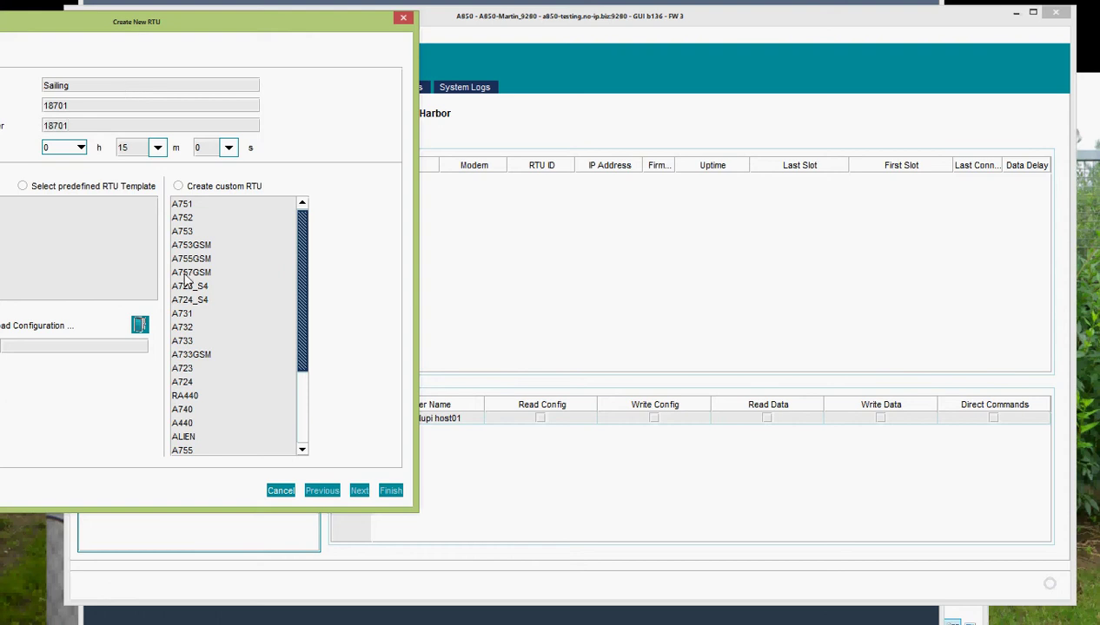
{"action": "left_click", "coordinate": [205, 343]}
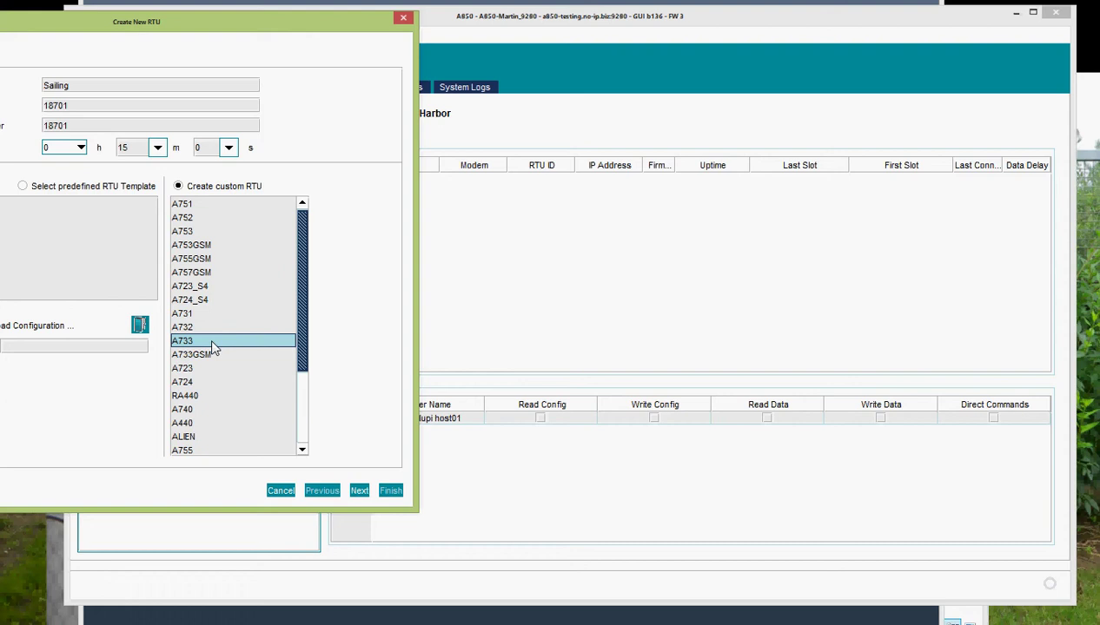
{"action": "left_click", "coordinate": [359, 490]}
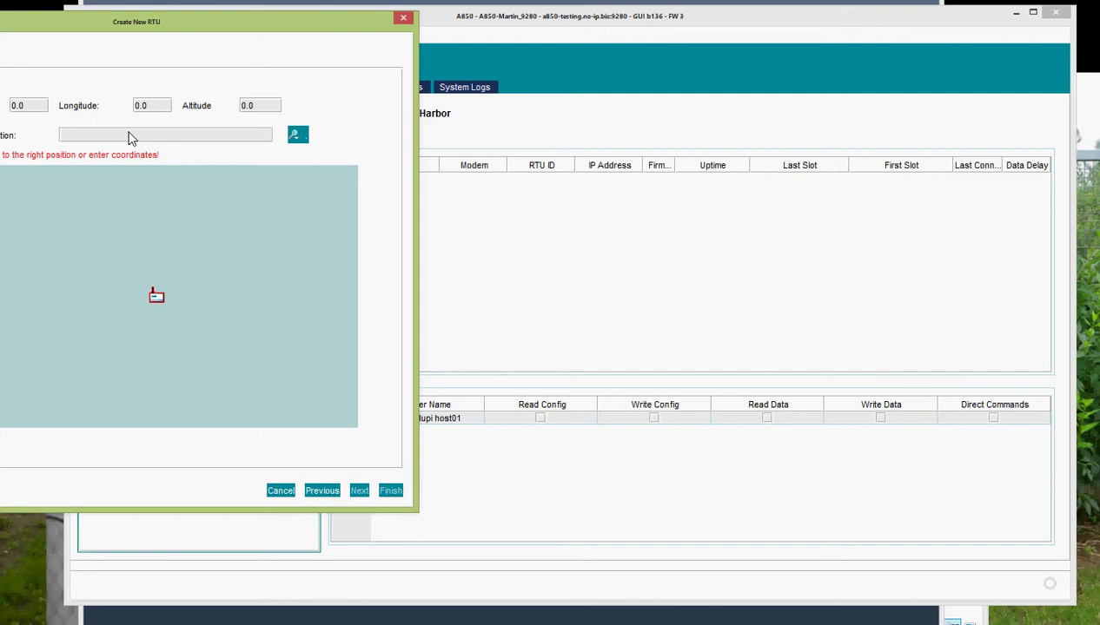
- Find Muckendorf-Wipfing on the map and drag the RTU marker onto the Danube shore
{"action": "type", "text": "muckendorf-wipfing"}
{"action": "key", "text": "Return"}
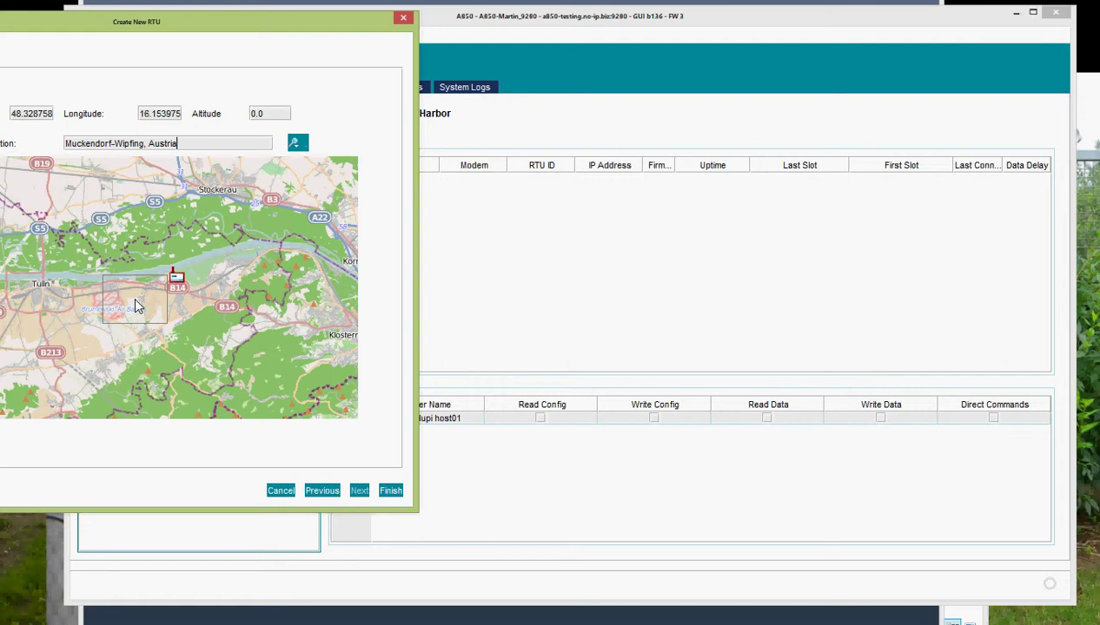
{"action": "scroll", "coordinate": [133, 295], "scroll_direction": "up", "scroll_amount": 1}
{"action": "scroll", "coordinate": [171, 290], "scroll_direction": "up", "scroll_amount": 1}
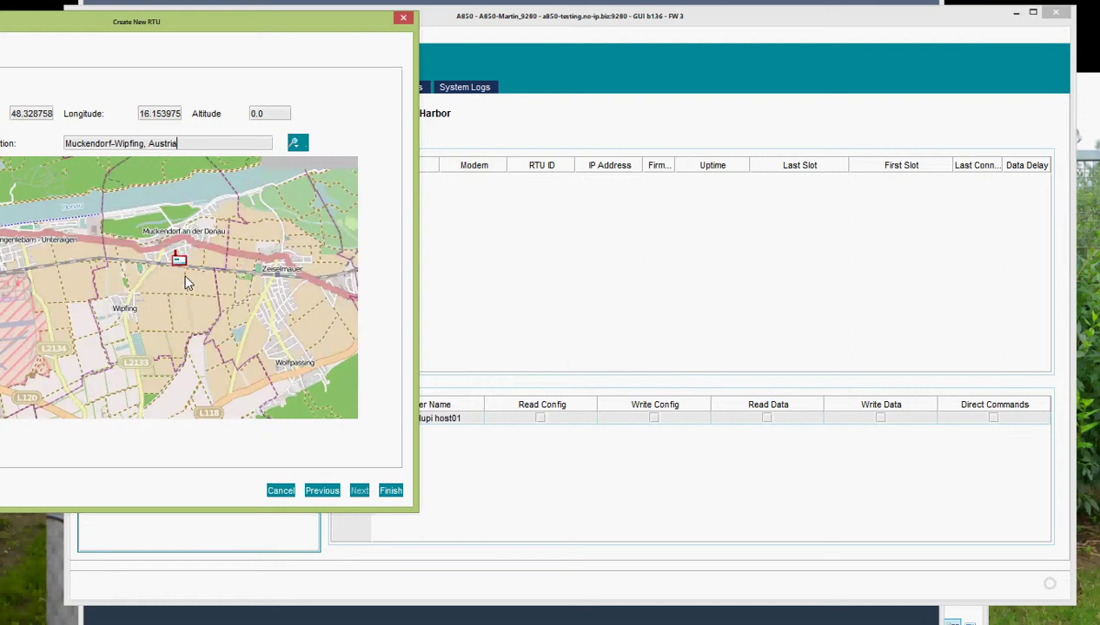
{"action": "scroll", "coordinate": [178, 256], "scroll_direction": "up", "scroll_amount": 1}
{"action": "left_click_drag", "start_coordinate": [233, 257], "coordinate": [207, 372]}
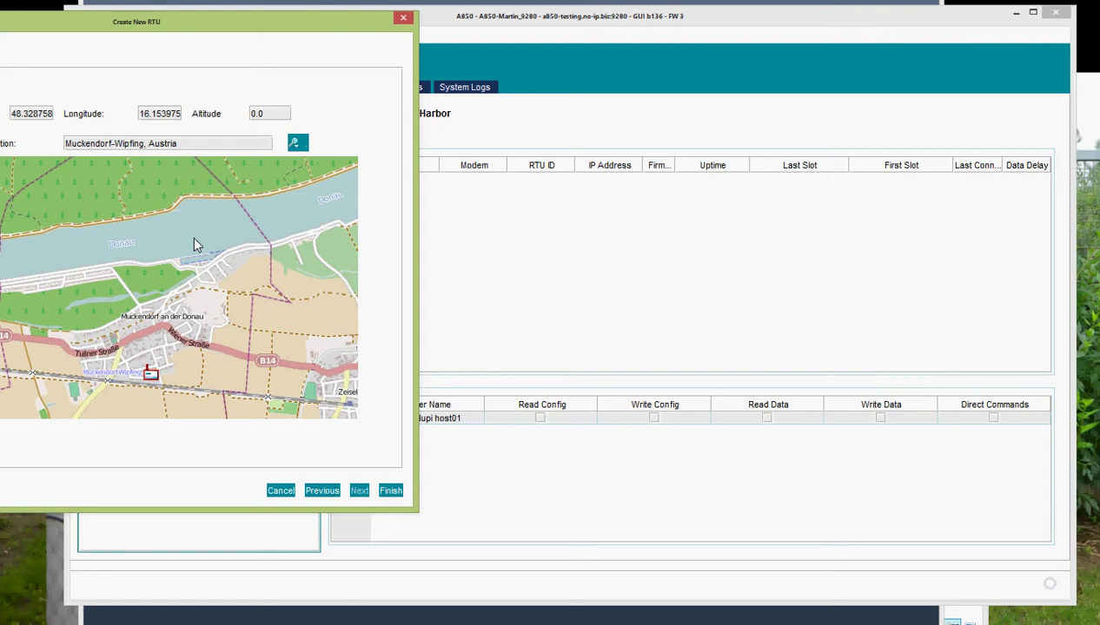
{"action": "mouse_move", "coordinate": [149, 376]}
{"action": "left_mouse_down"}
{"action": "mouse_move", "coordinate": [170, 331]}
{"action": "mouse_move", "coordinate": [174, 254]}
{"action": "left_mouse_up"}
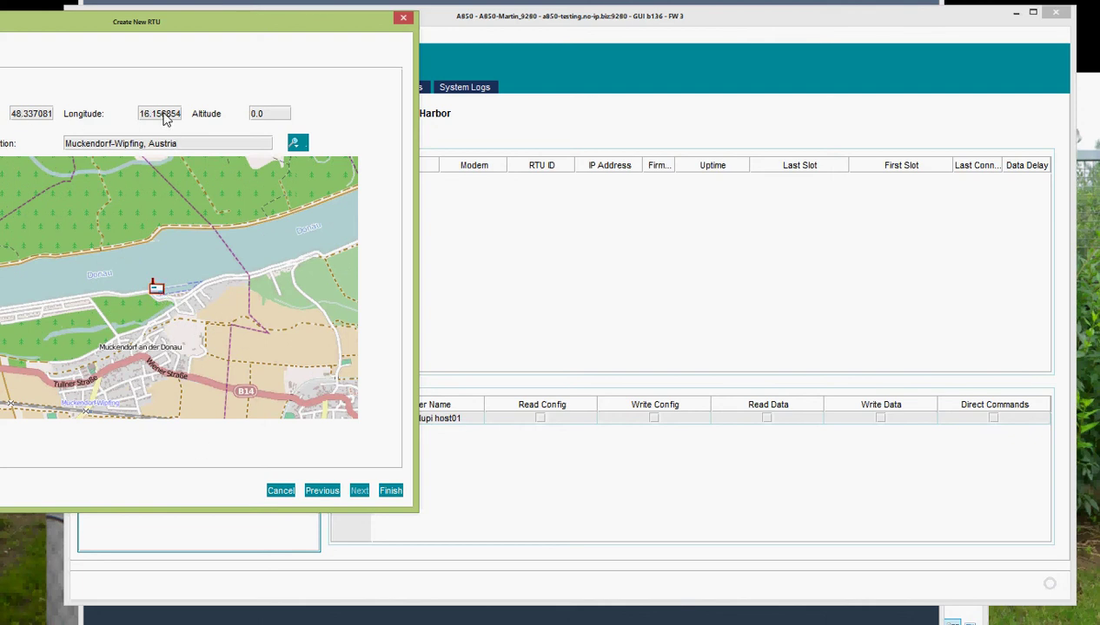
- Set the altitude to 178 and finish creating the Sailing RTU
{"action": "double_click", "coordinate": [263, 123]}
{"action": "type", "text": "178"}
{"action": "left_click", "coordinate": [390, 492]}
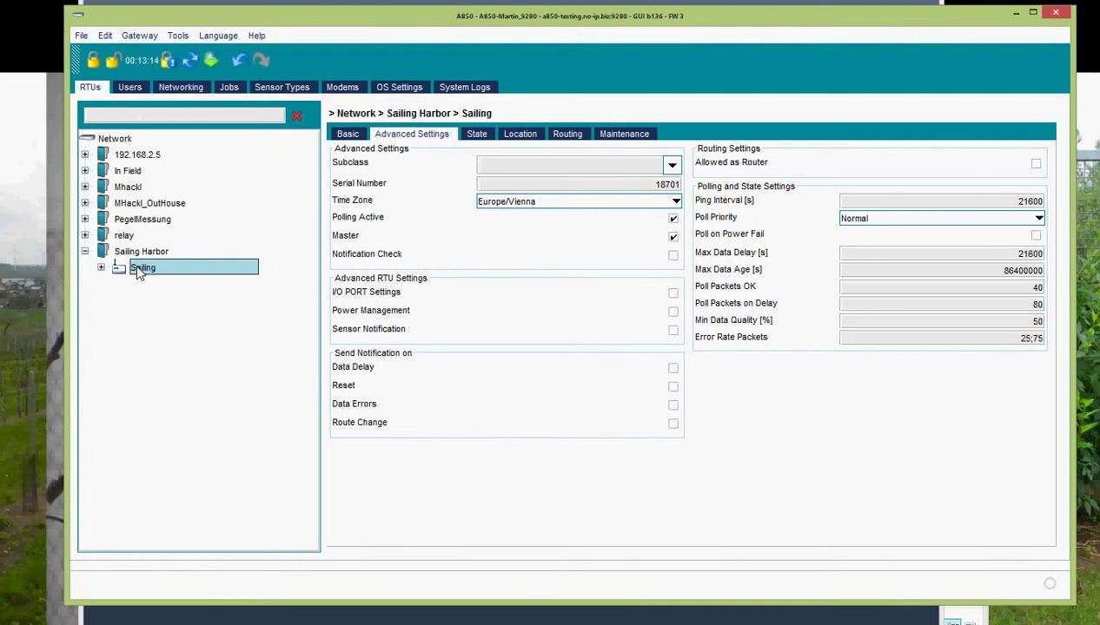
- Expand Sailing and attach the ten sensors, RF IN through Data Delay, to its INTERNAL port
{"action": "left_click", "coordinate": [100, 268]}
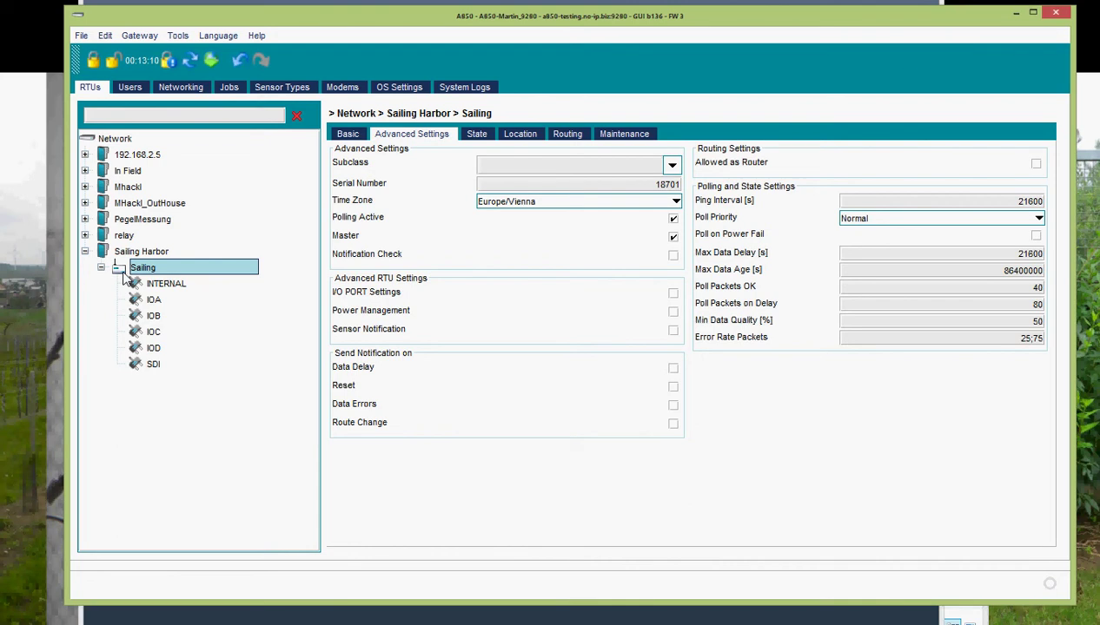
{"action": "left_click", "coordinate": [144, 287]}
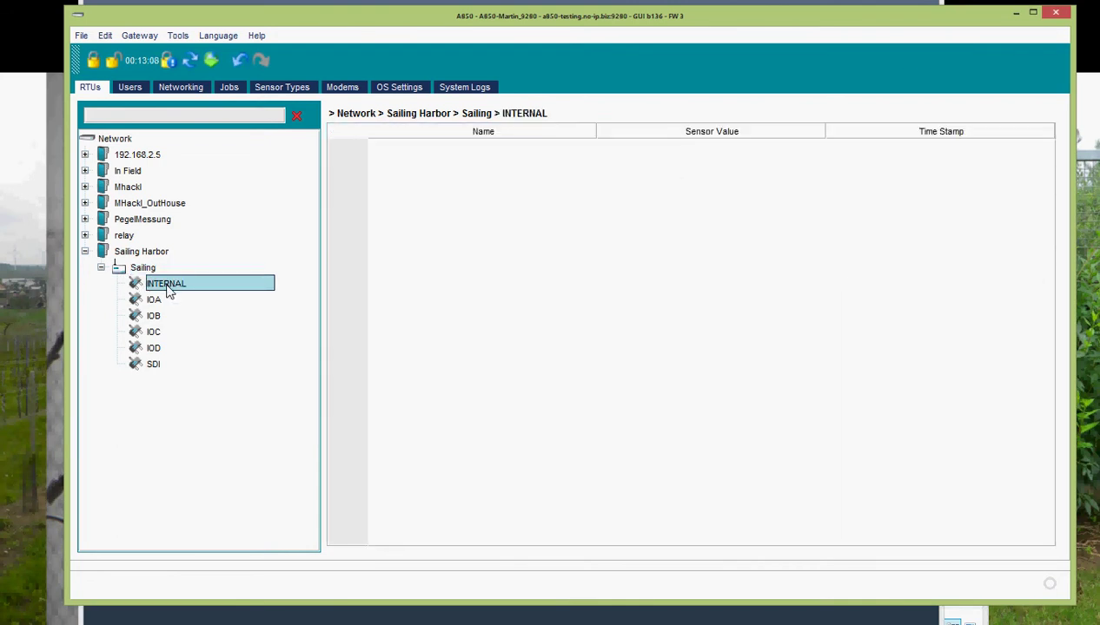
{"action": "right_click", "coordinate": [169, 290]}
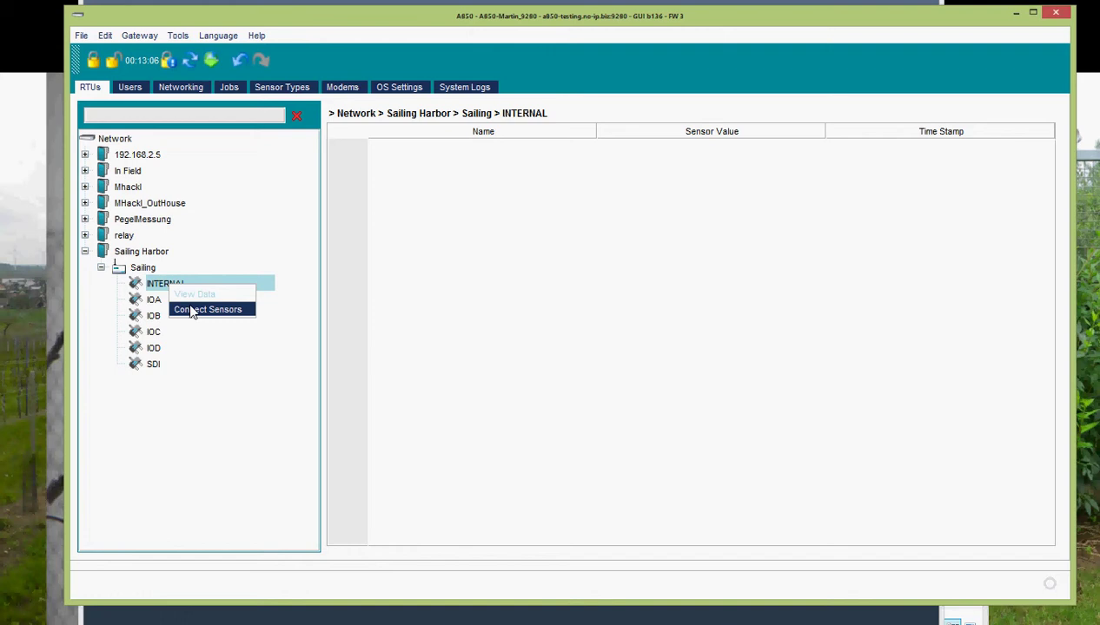
{"action": "left_click", "coordinate": [195, 313]}
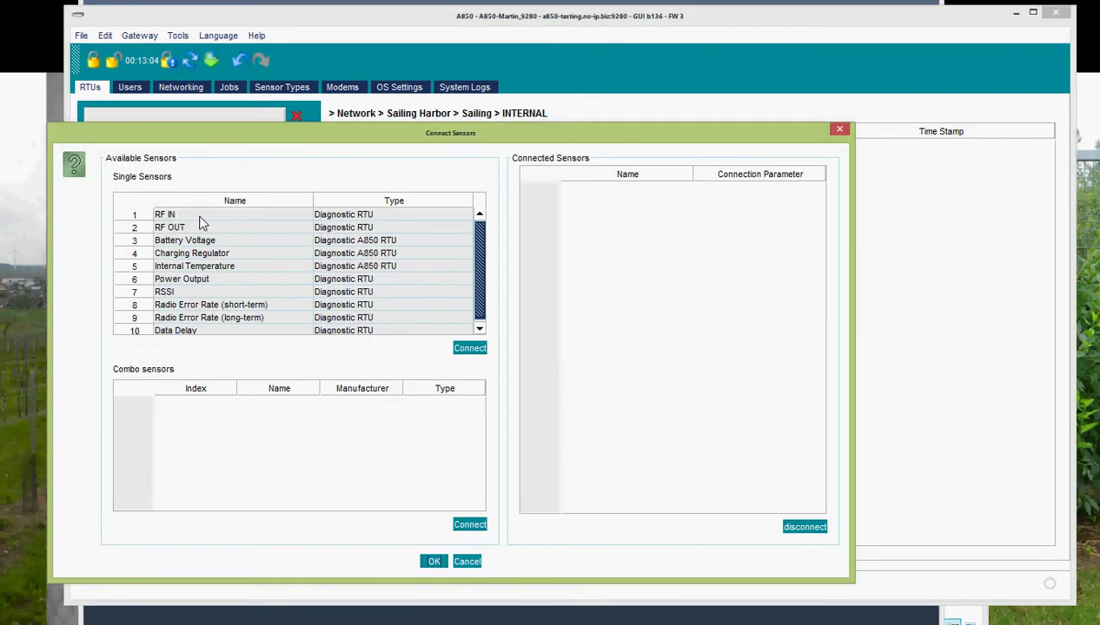
{"action": "left_click", "coordinate": [198, 214]}
{"action": "left_click", "coordinate": [224, 333]}
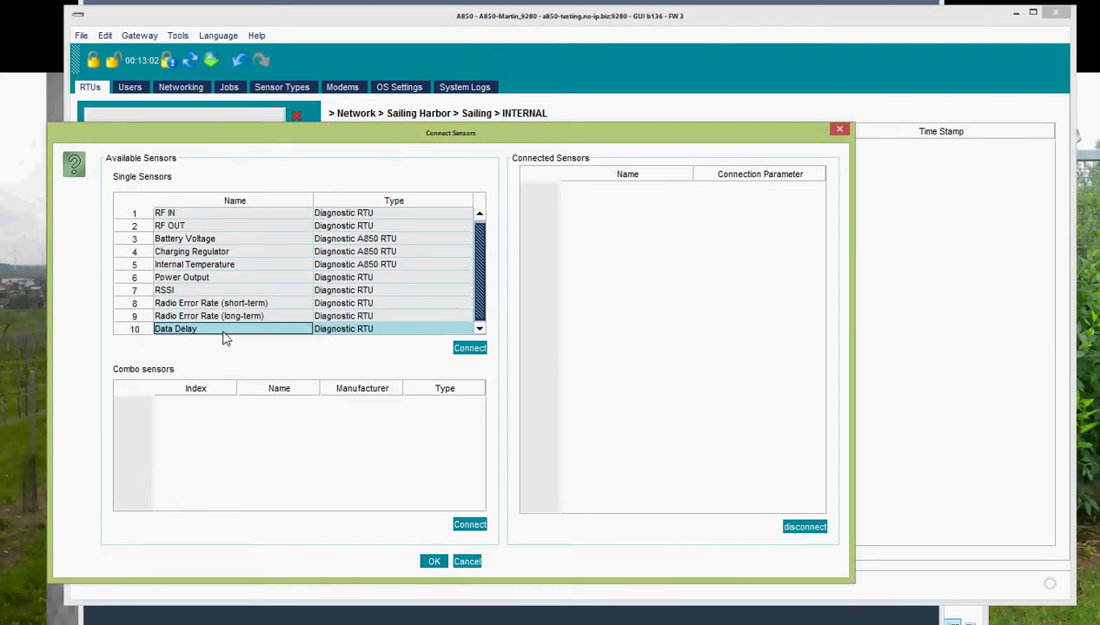
{"action": "left_click", "coordinate": [214, 216], "text": "shift"}
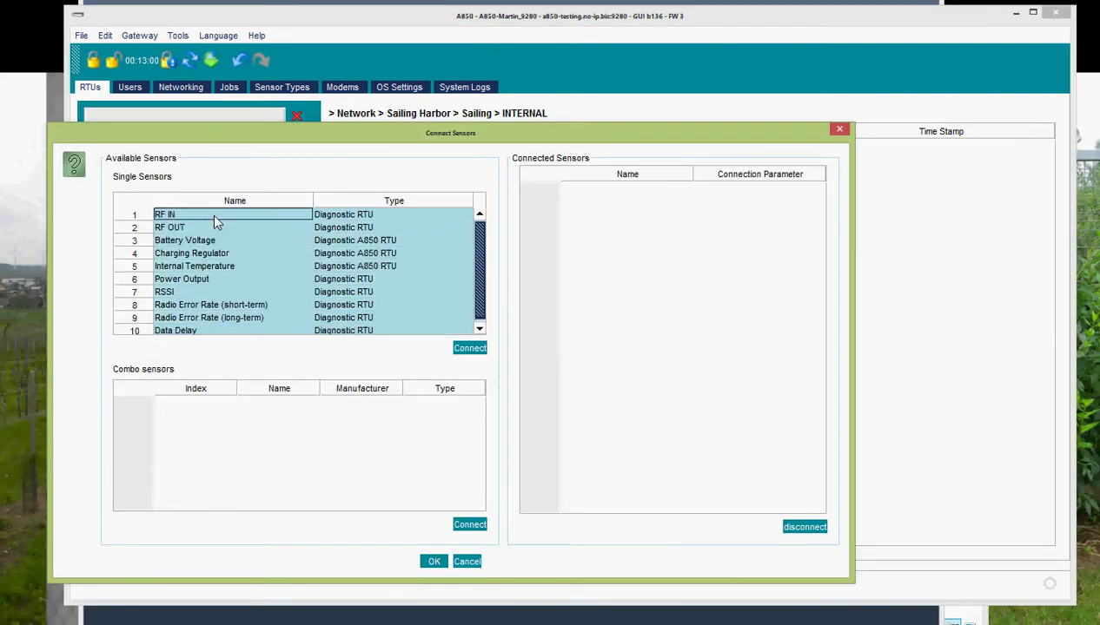
{"action": "left_click", "coordinate": [466, 350]}
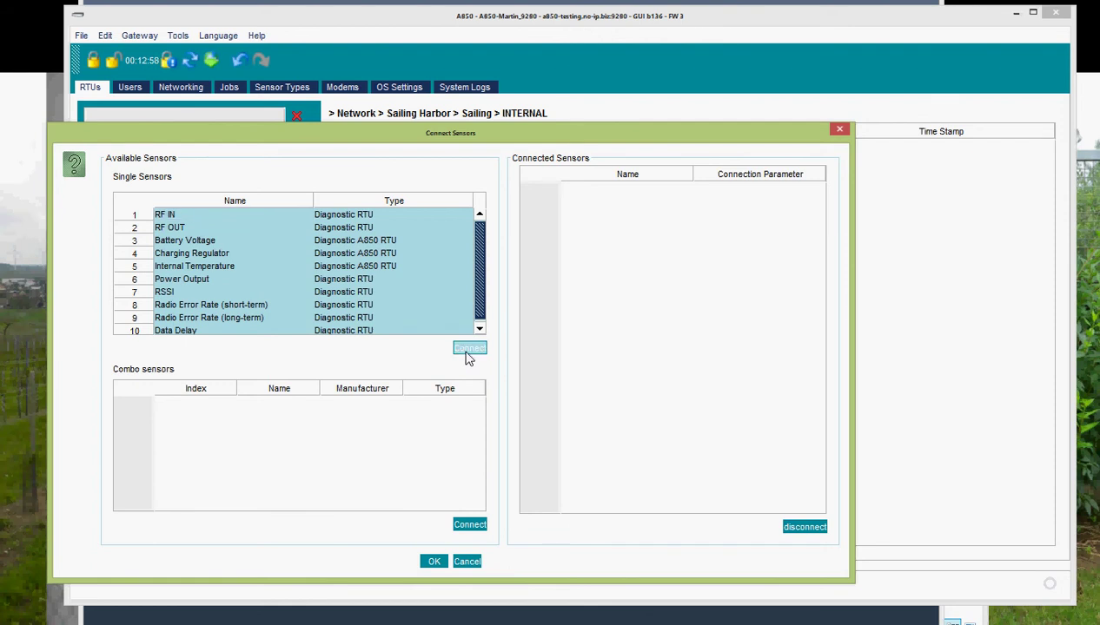
{"action": "left_click", "coordinate": [434, 561]}
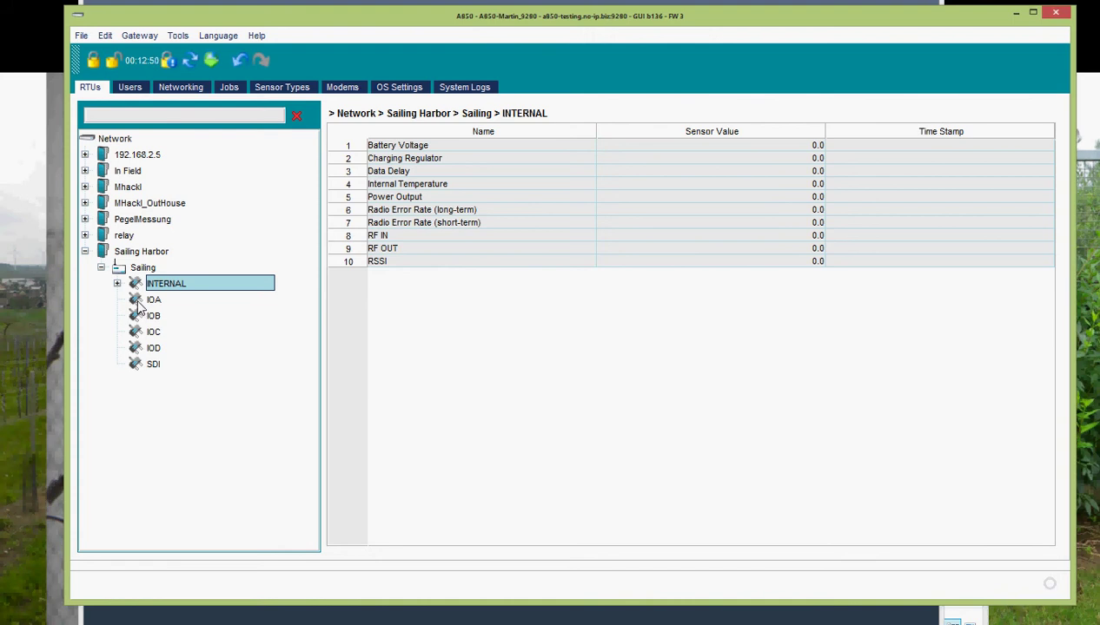
- Attach the Temperature and Relative Humidity sensors to Sailing's IOA port and confirm
{"action": "left_click", "coordinate": [142, 300]}
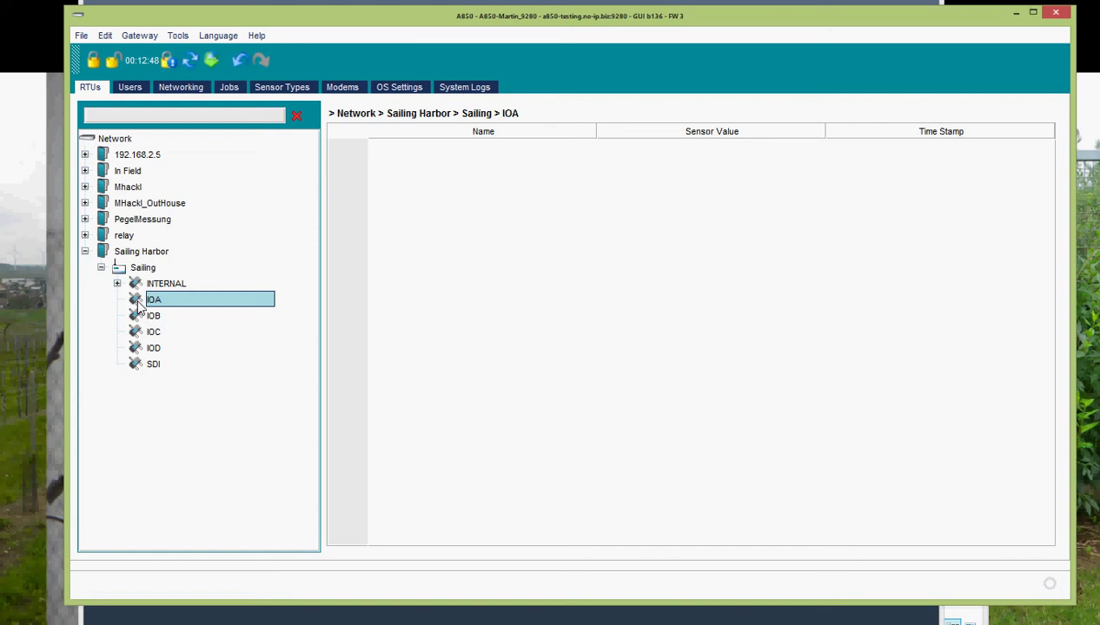
{"action": "right_click", "coordinate": [139, 307]}
{"action": "left_click", "coordinate": [166, 325]}
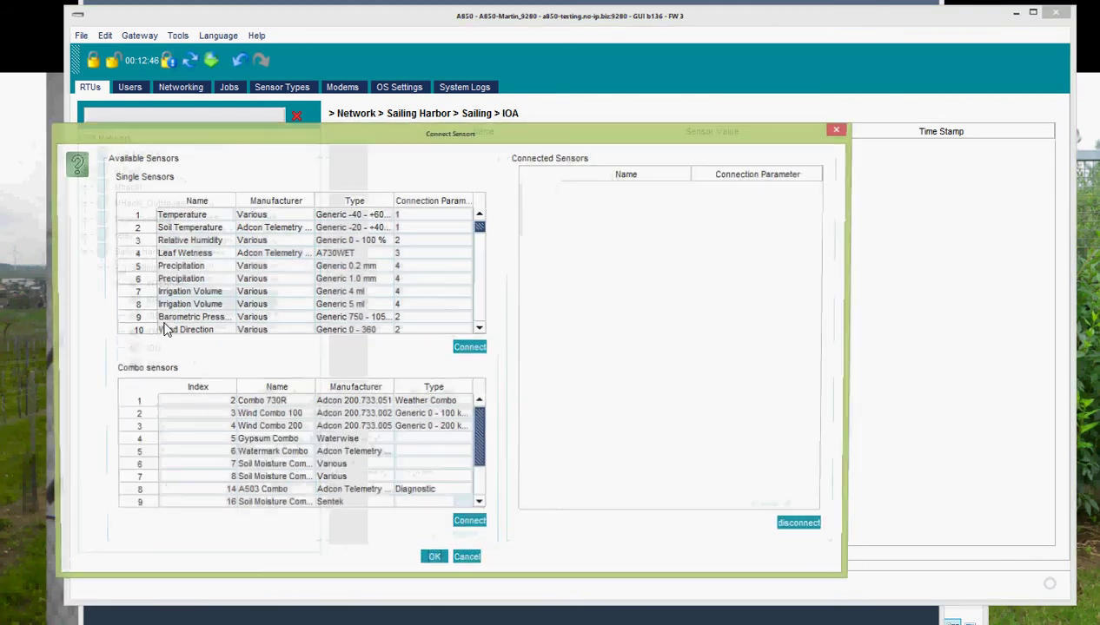
{"action": "left_click", "coordinate": [186, 215]}
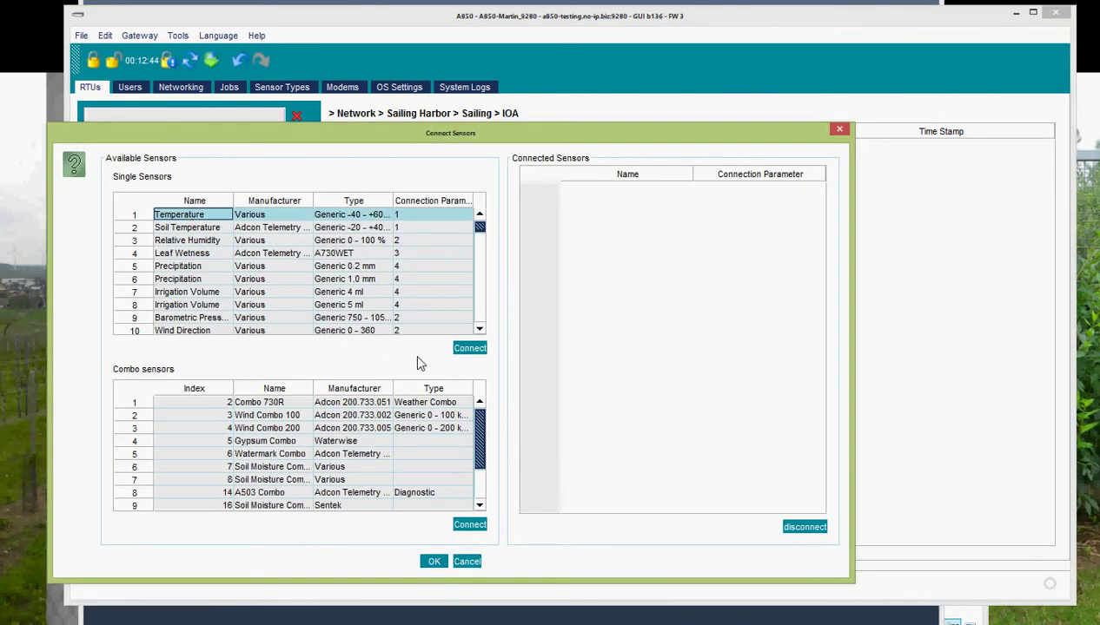
{"action": "left_click", "coordinate": [469, 348]}
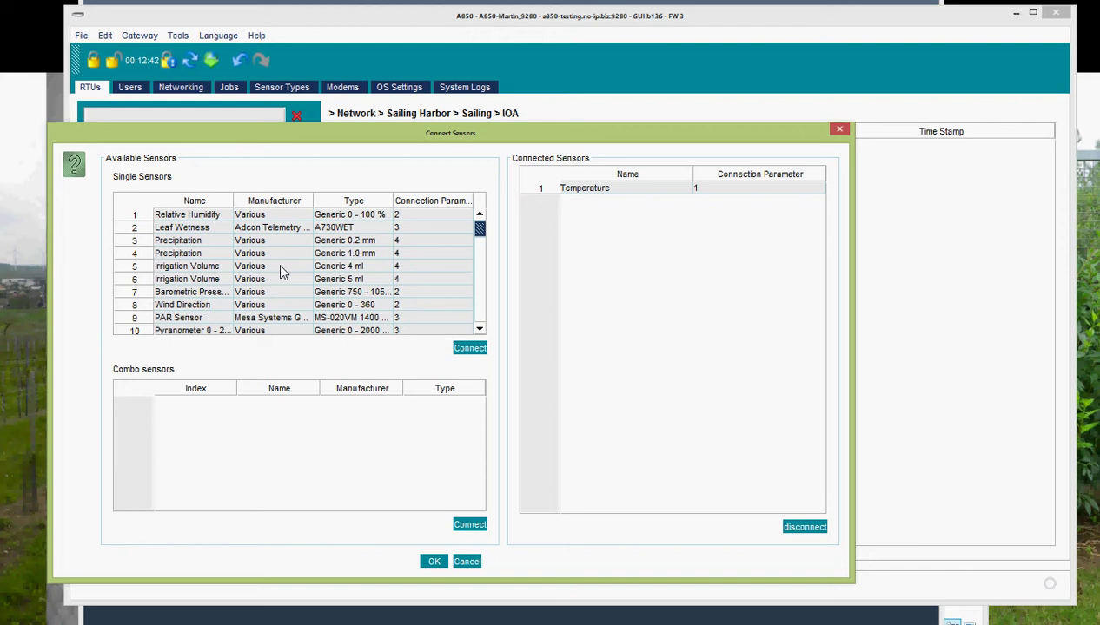
{"action": "double_click", "coordinate": [196, 213]}
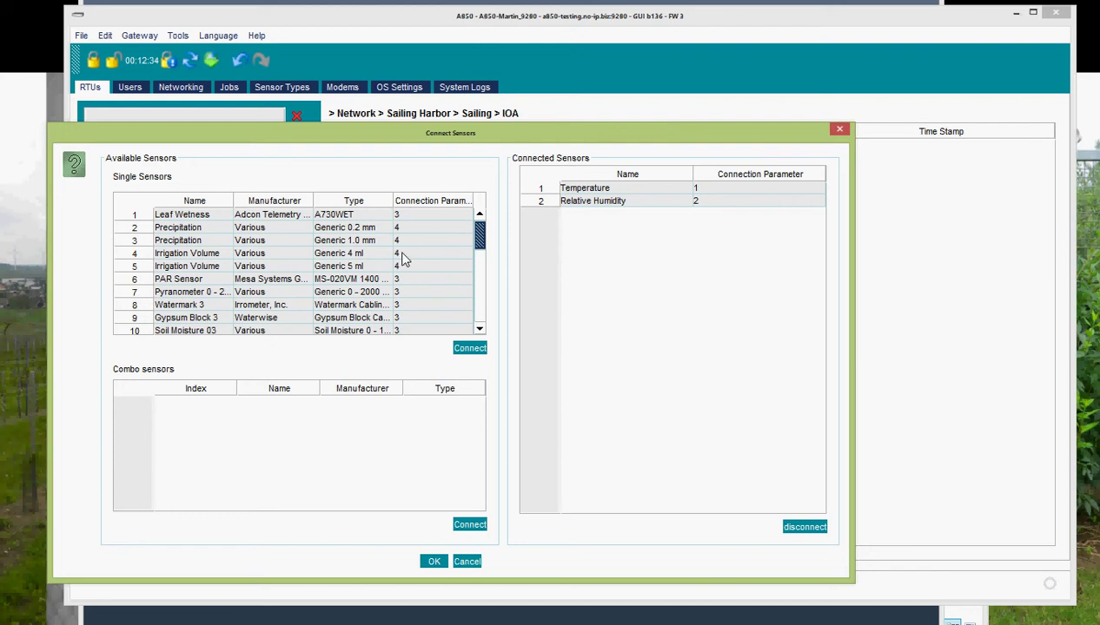
{"action": "scroll", "coordinate": [402, 258], "scroll_direction": "down", "scroll_amount": 2}
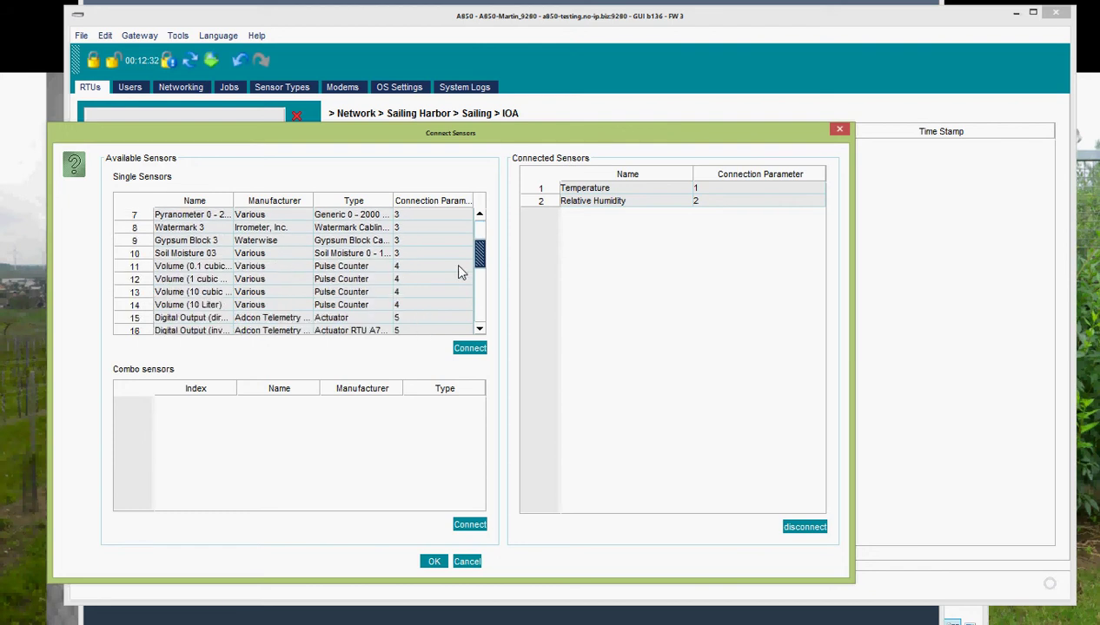
{"action": "left_click_drag", "start_coordinate": [478, 253], "coordinate": [475, 233]}
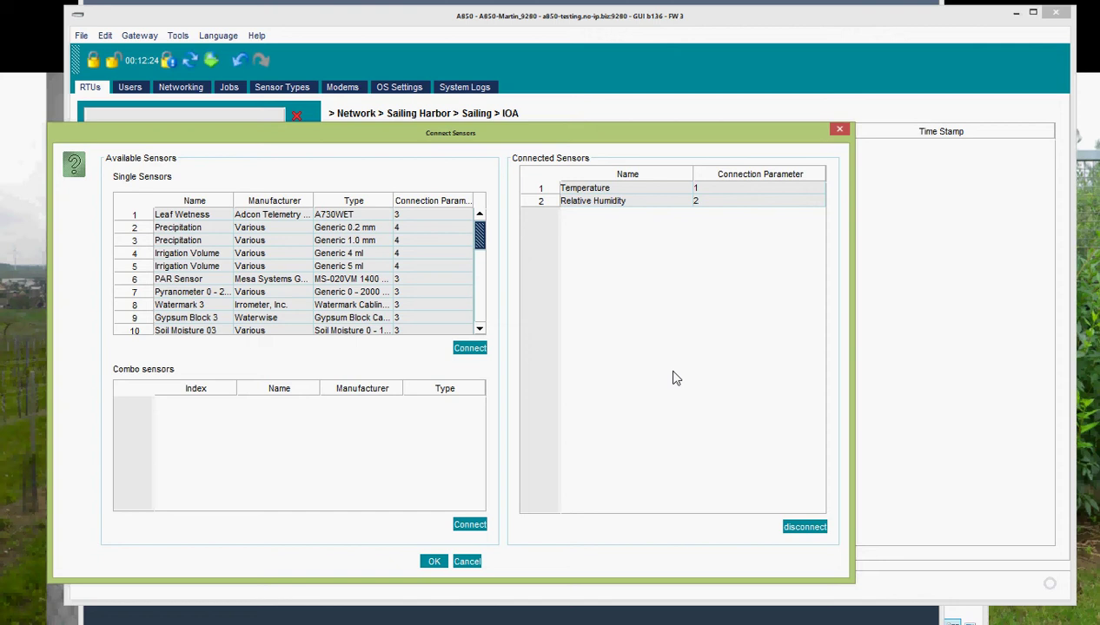
{"action": "left_click", "coordinate": [439, 562]}
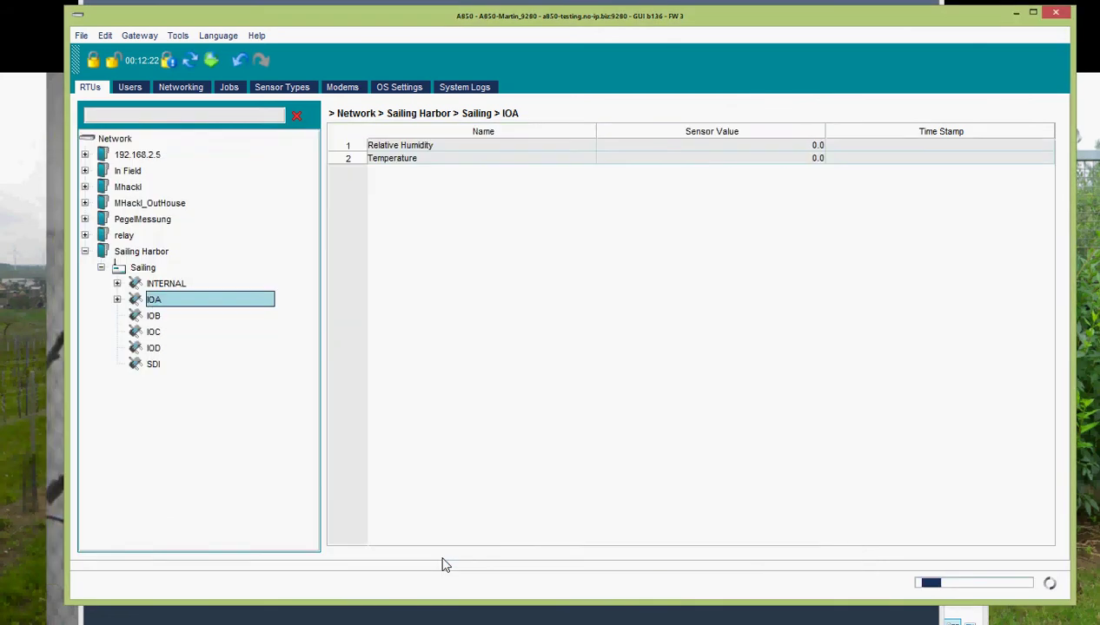
- Connect the Wind Direction and Wind Speed sensors to port IOC
{"action": "left_click", "coordinate": [135, 336]}
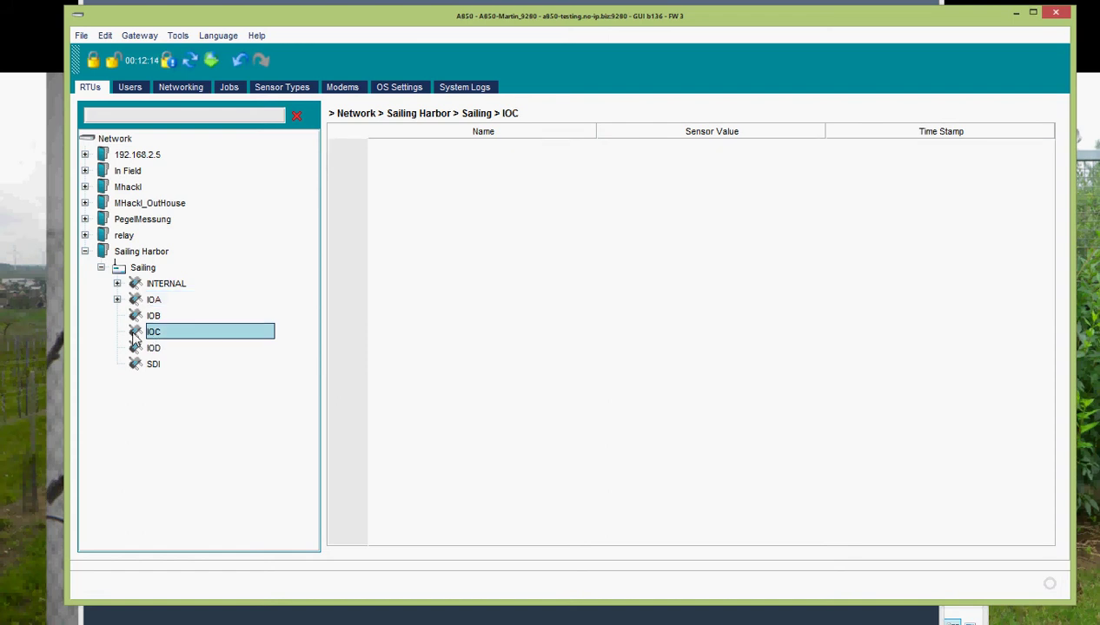
{"action": "right_click", "coordinate": [137, 338]}
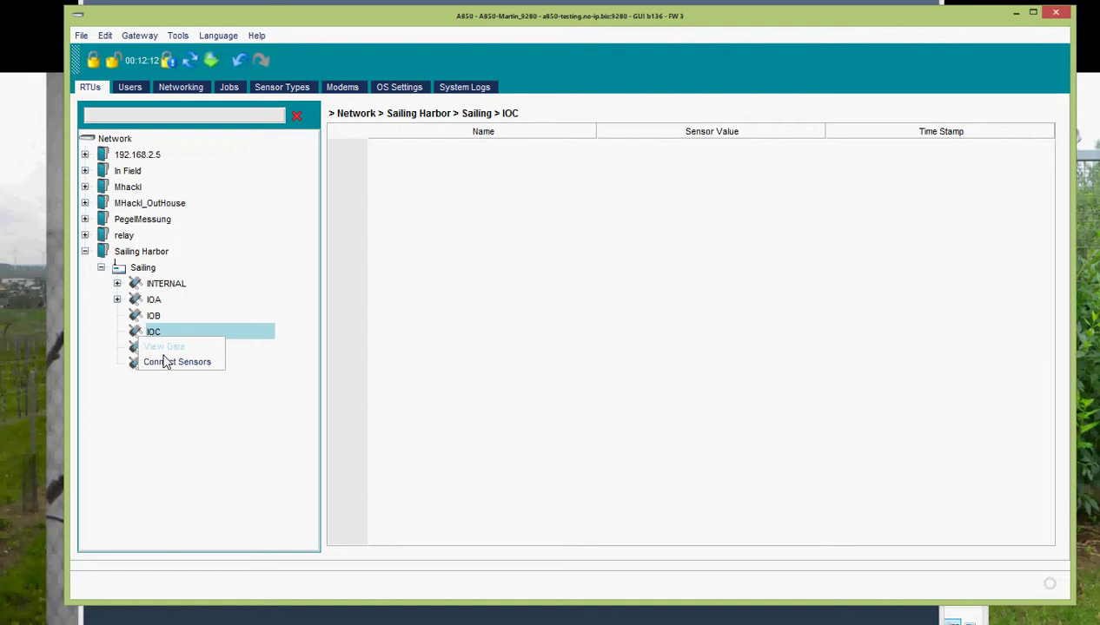
{"action": "left_click", "coordinate": [165, 363]}
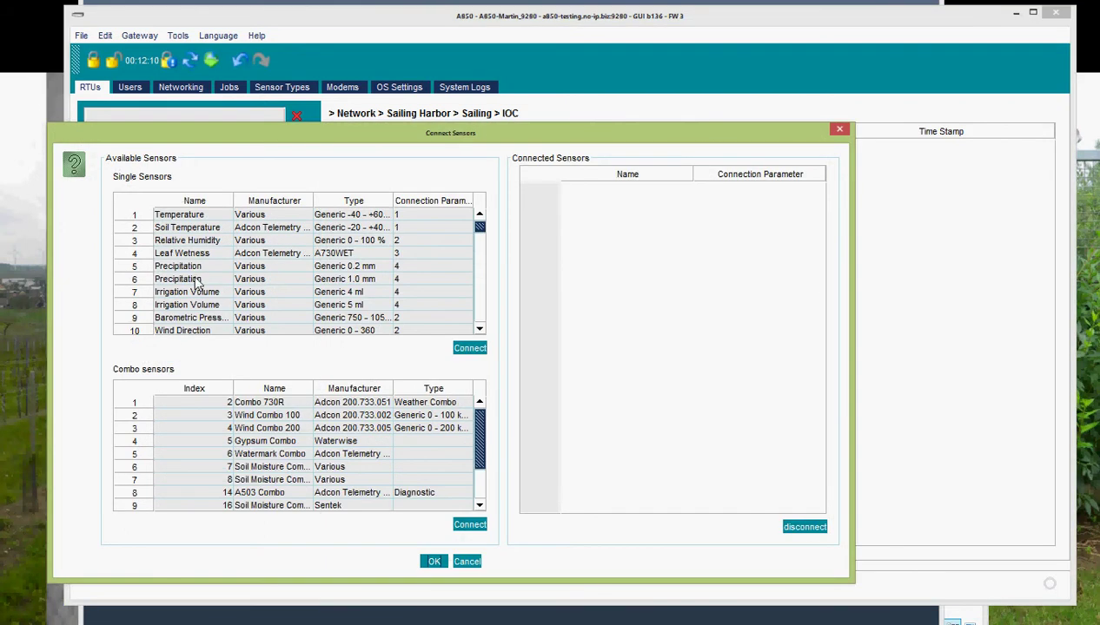
{"action": "left_click", "coordinate": [194, 278]}
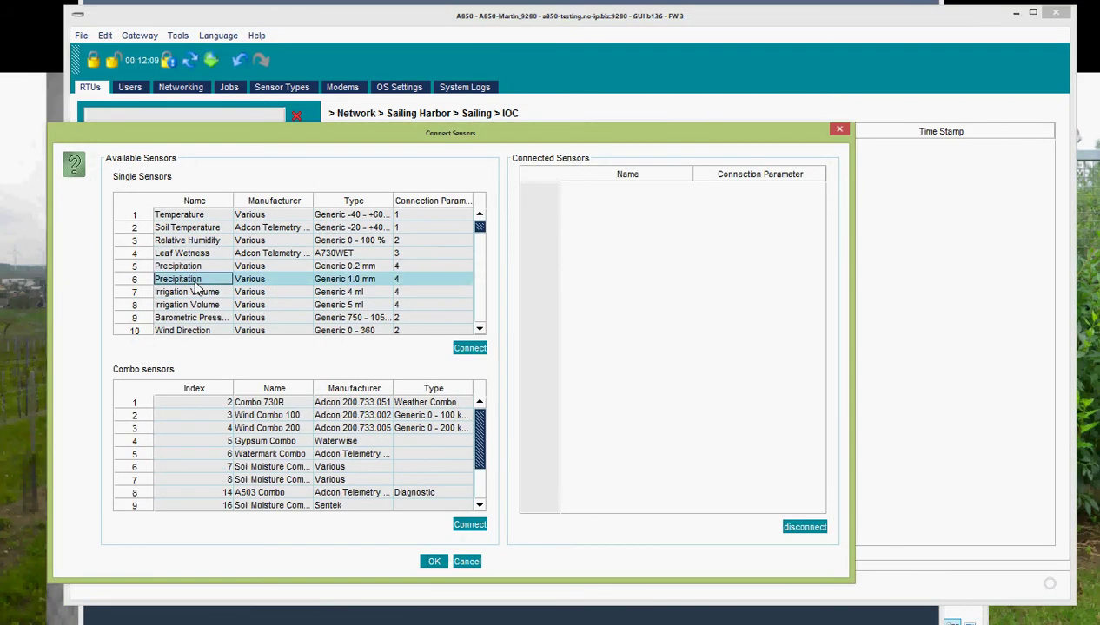
{"action": "left_click", "coordinate": [206, 333]}
{"action": "left_click", "coordinate": [478, 333]}
{"action": "left_click", "coordinate": [478, 333]}
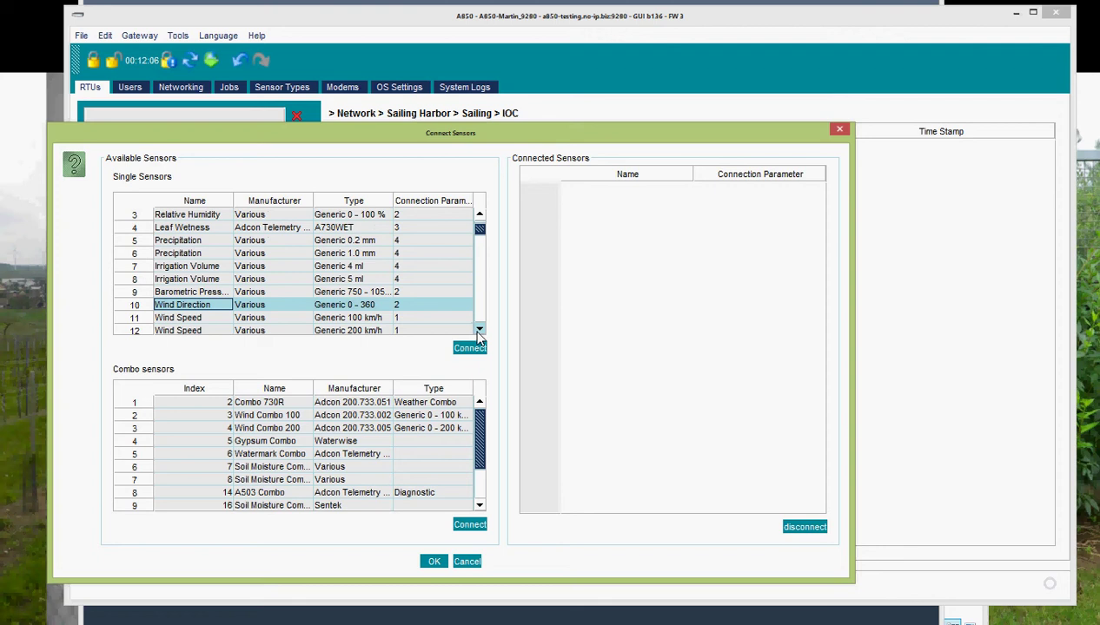
{"action": "left_click", "coordinate": [477, 333]}
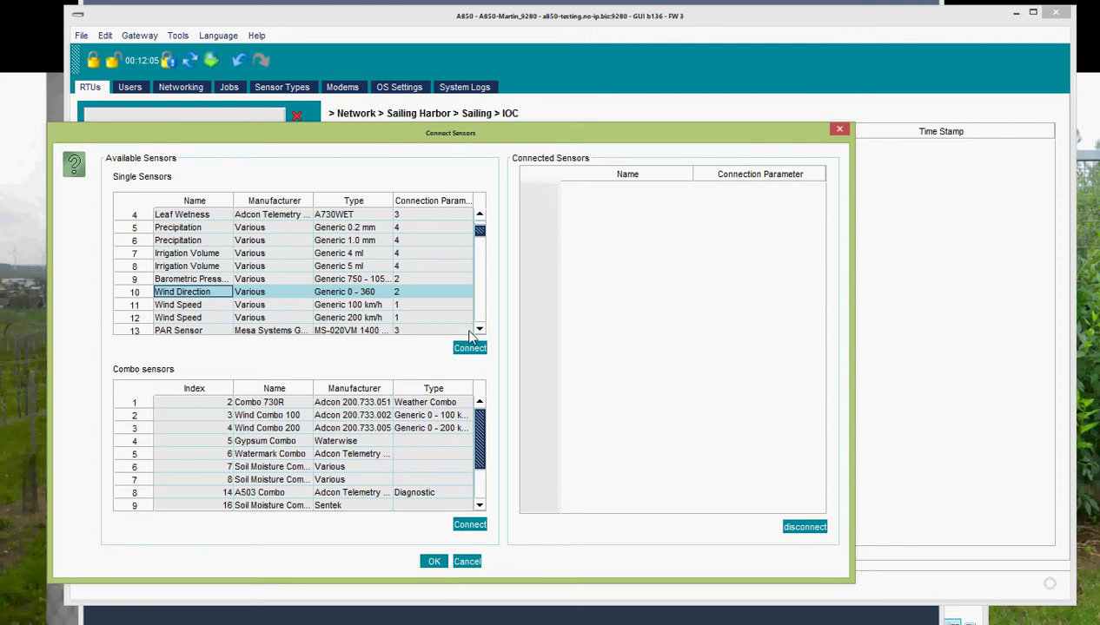
{"action": "left_click", "coordinate": [188, 307], "text": "ctrl"}
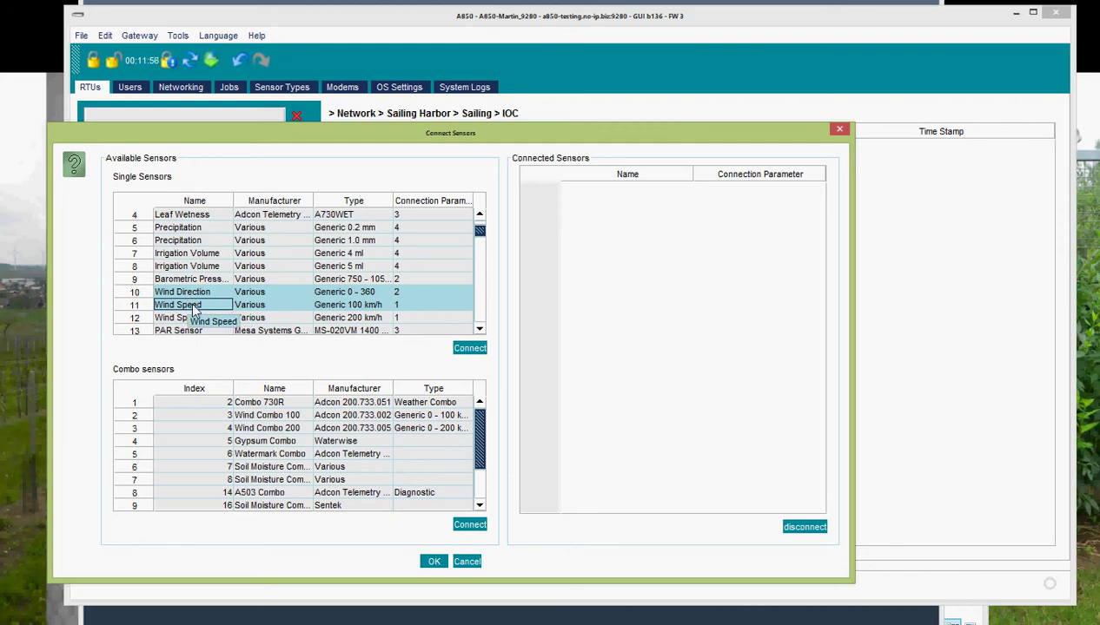
{"action": "left_click", "coordinate": [470, 350]}
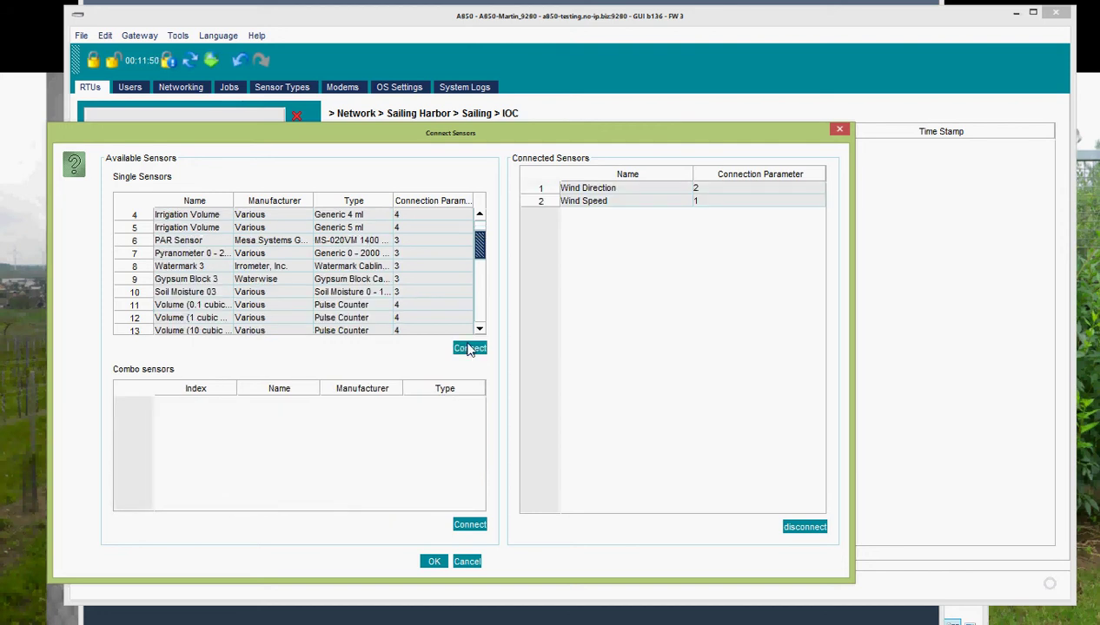
- Sort the available sensors by Name, Manufacturer and Type, then confirm the IOC connections
{"action": "left_click", "coordinate": [195, 205]}
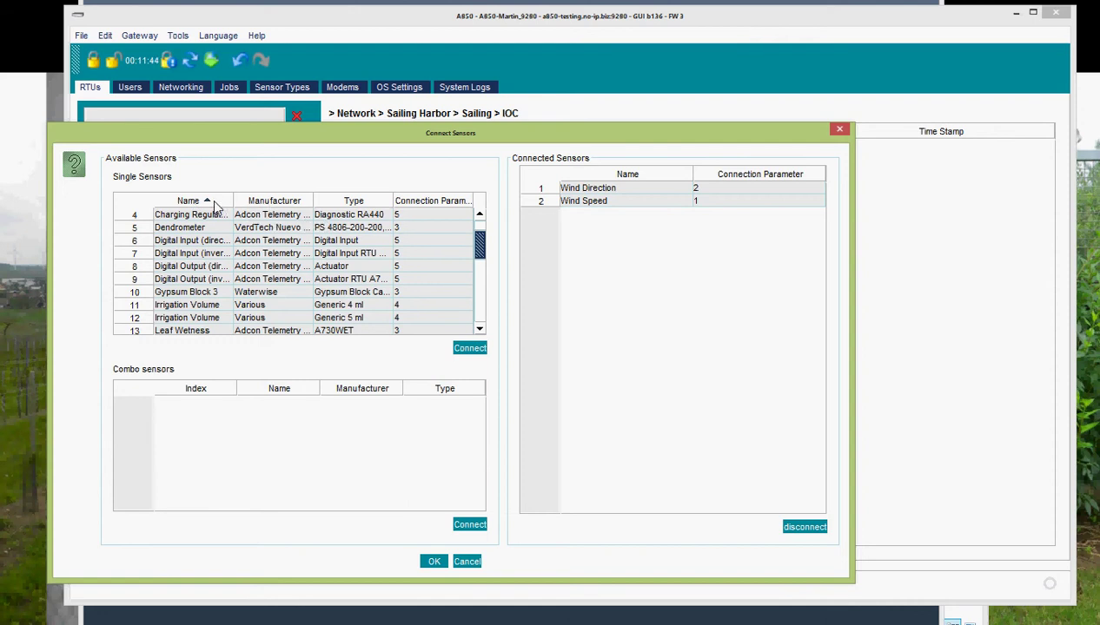
{"action": "left_click", "coordinate": [286, 207]}
{"action": "left_click", "coordinate": [335, 209]}
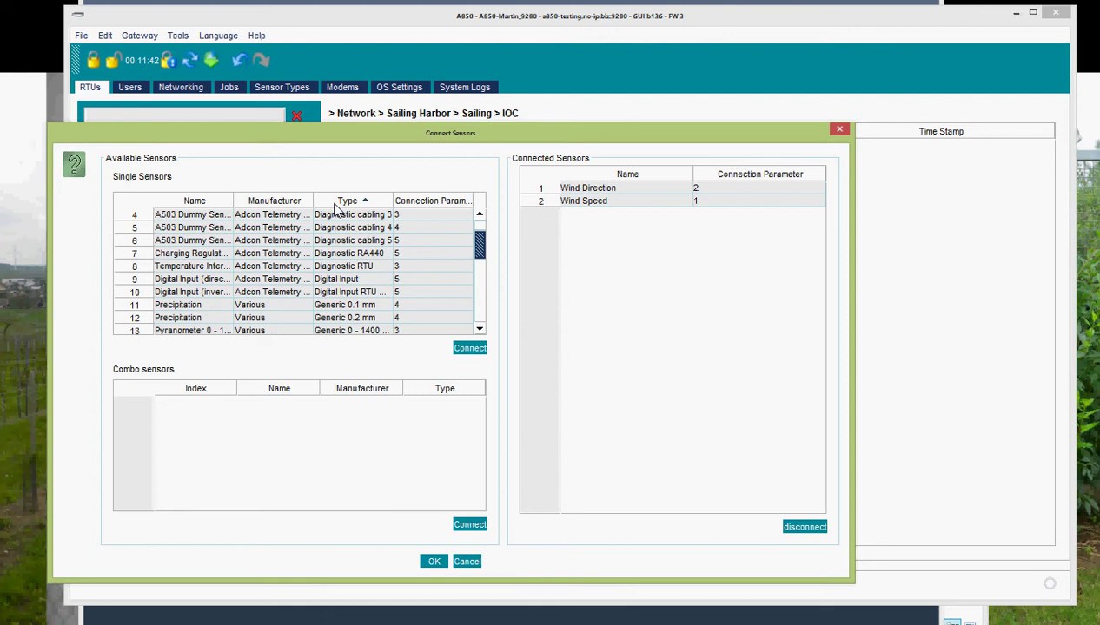
{"action": "right_click", "coordinate": [336, 208]}
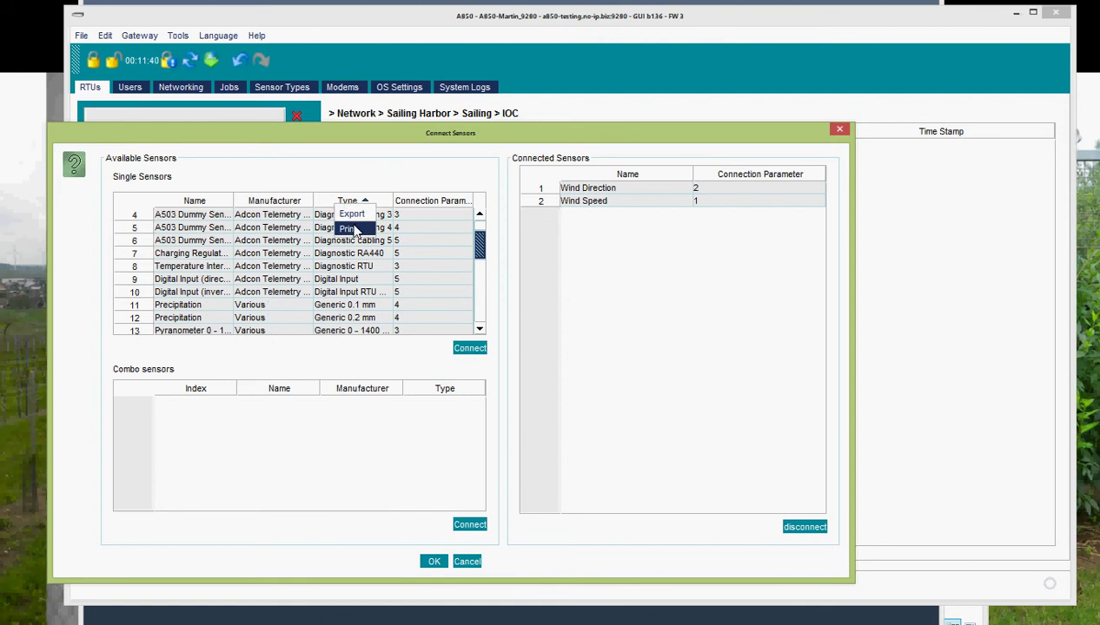
{"action": "left_click", "coordinate": [632, 426]}
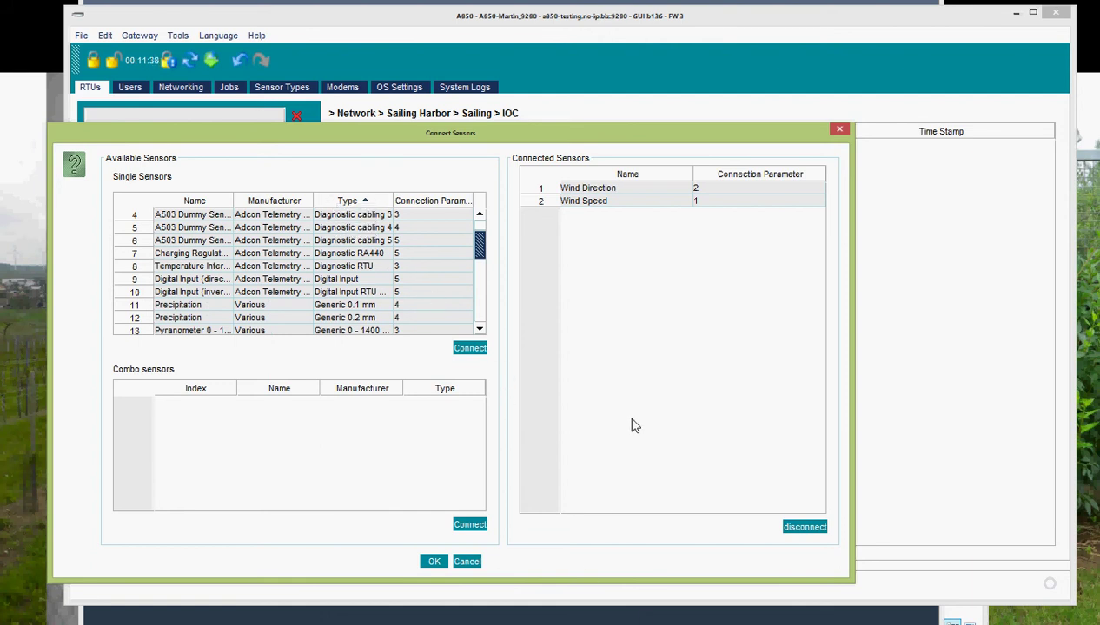
{"action": "left_click", "coordinate": [434, 561]}
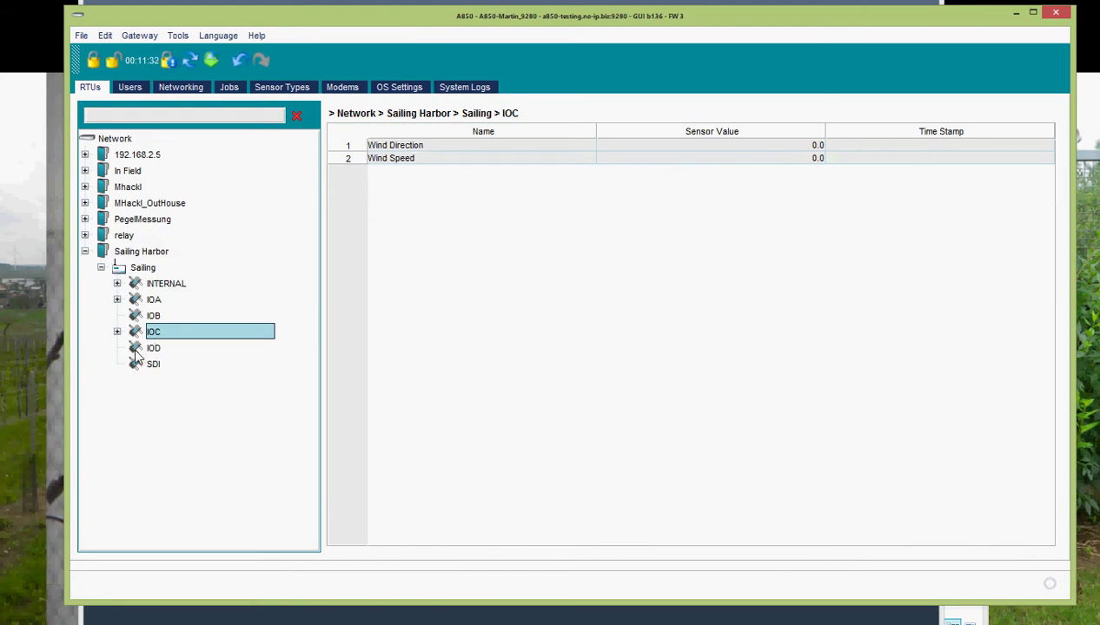
- Sort the sensor list by name descending and attach the Precipitation sensor to port IOD
{"action": "right_click", "coordinate": [136, 352]}
{"action": "left_click", "coordinate": [162, 376]}
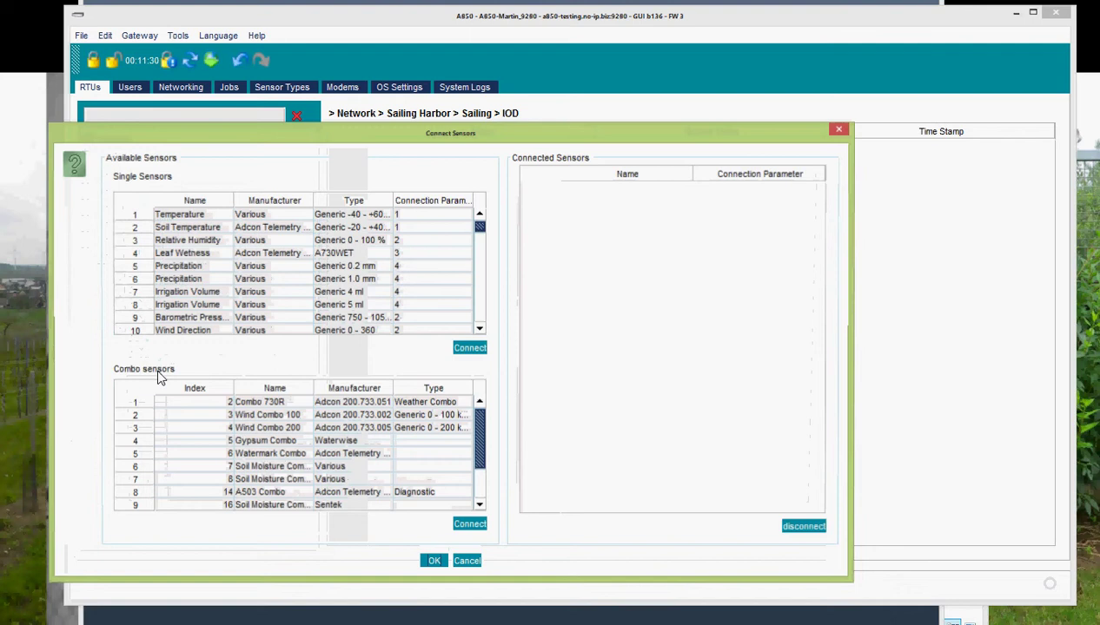
{"action": "left_click", "coordinate": [195, 203]}
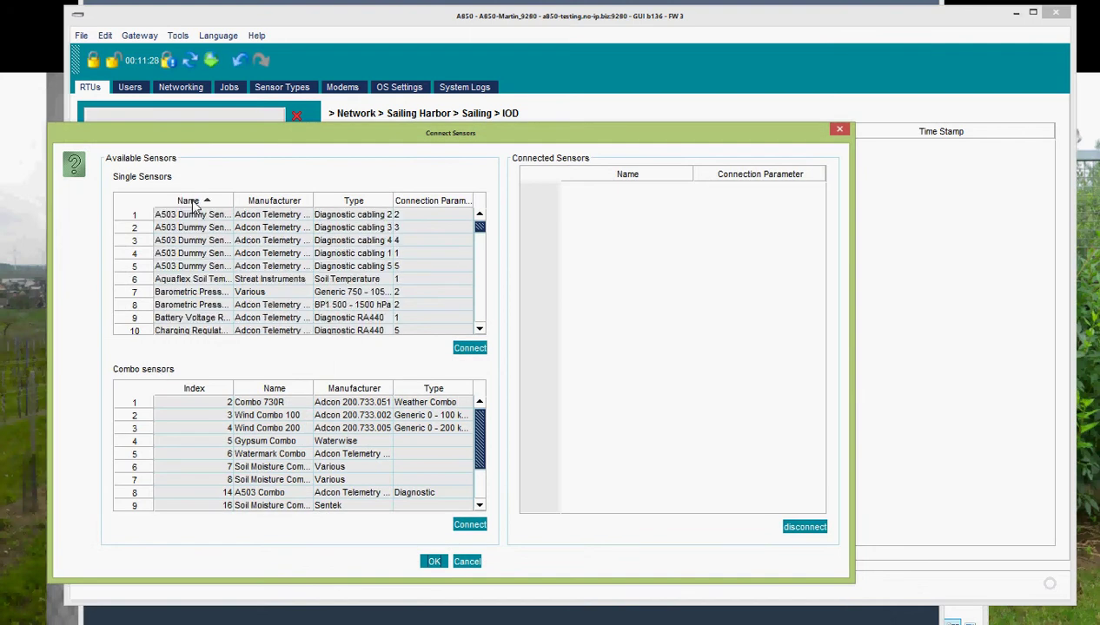
{"action": "left_click", "coordinate": [195, 202]}
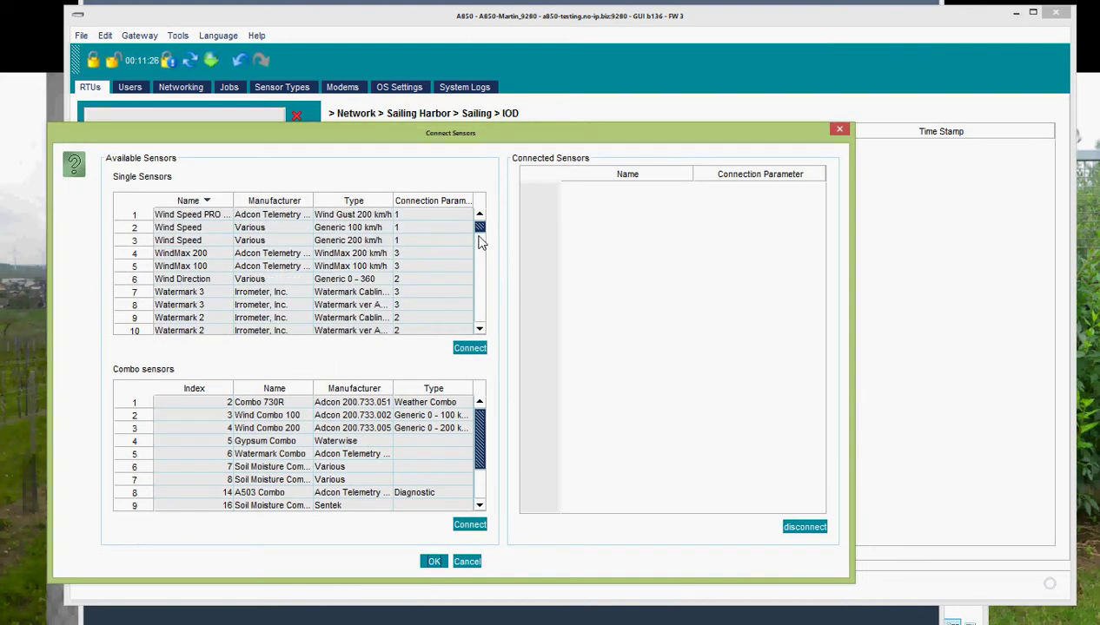
{"action": "left_click_drag", "start_coordinate": [480, 230], "coordinate": [489, 283]}
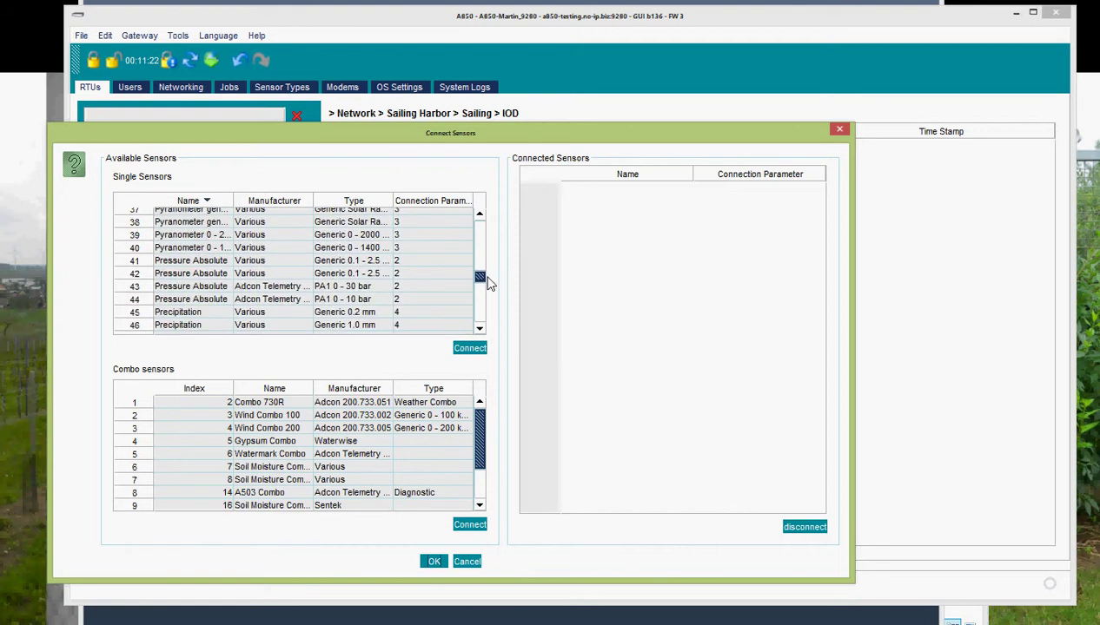
{"action": "left_click", "coordinate": [178, 316]}
{"action": "double_click", "coordinate": [178, 318]}
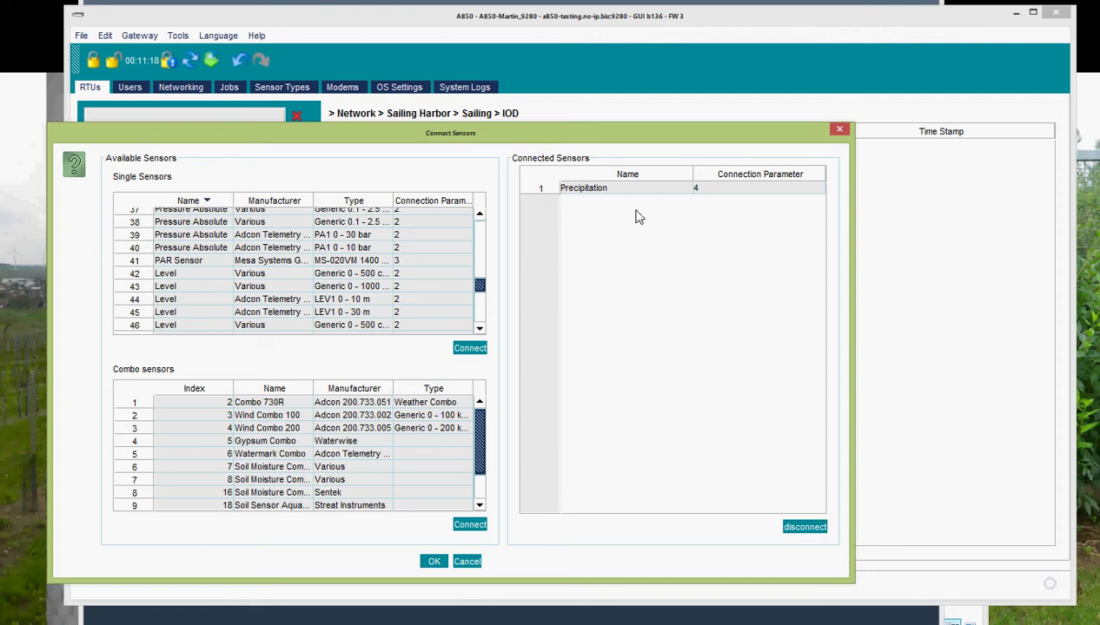
{"action": "left_click", "coordinate": [440, 562]}
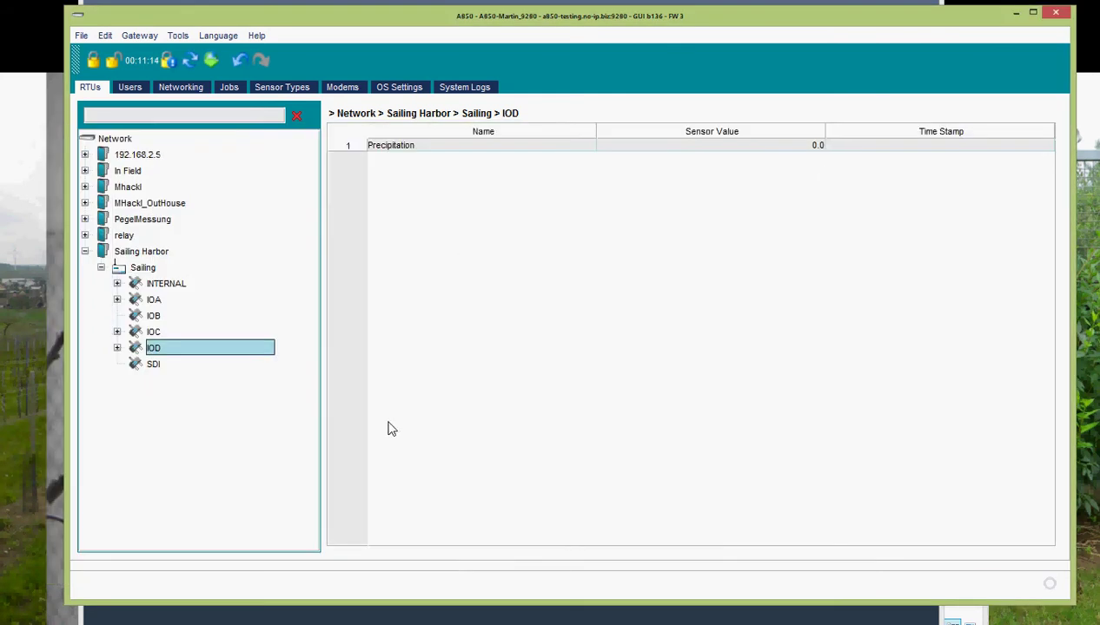
- Refresh the gateway configuration and select the Sailing node to view its Advanced Settings
{"action": "left_click", "coordinate": [210, 61]}
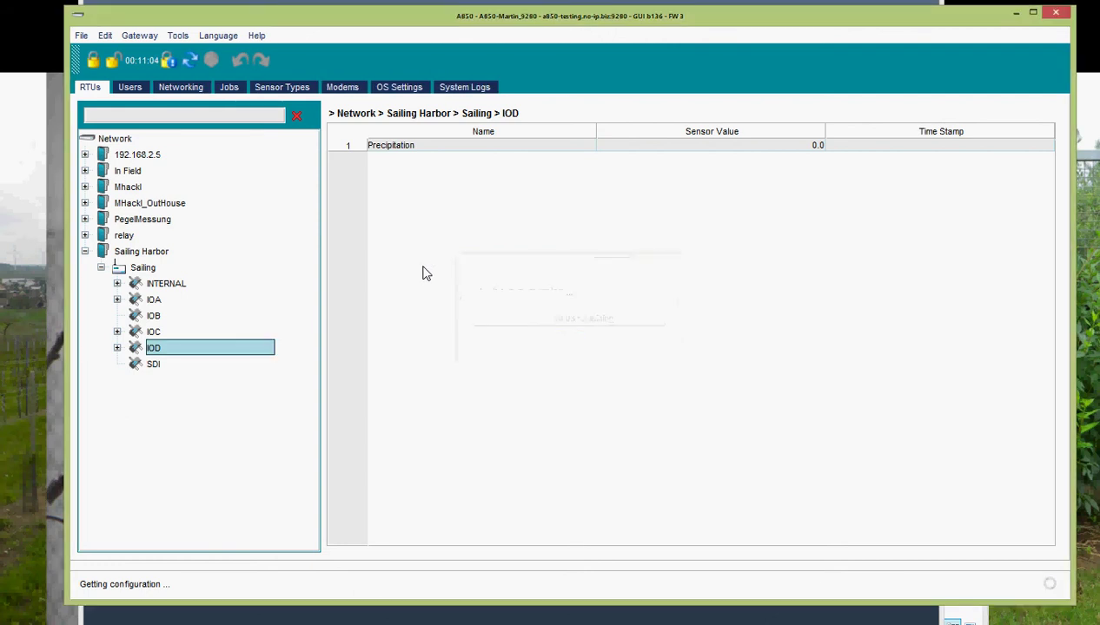
{"action": "left_click", "coordinate": [120, 271]}
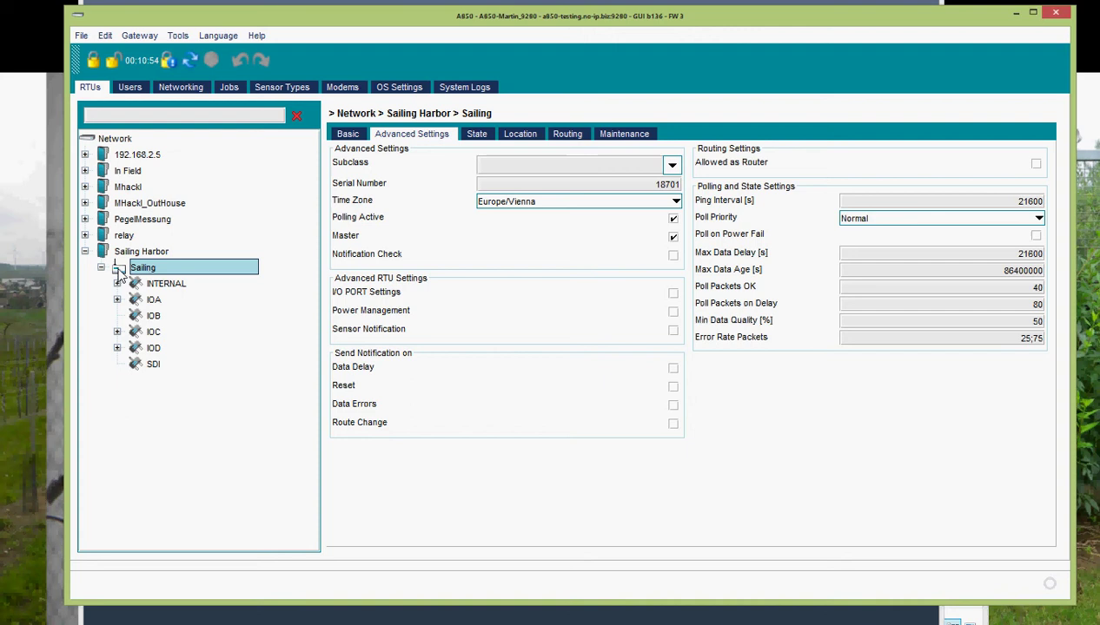
- Ping the Sailing RTU and close its status info showing type A_733 and uptime 707d
{"action": "right_click", "coordinate": [120, 274]}
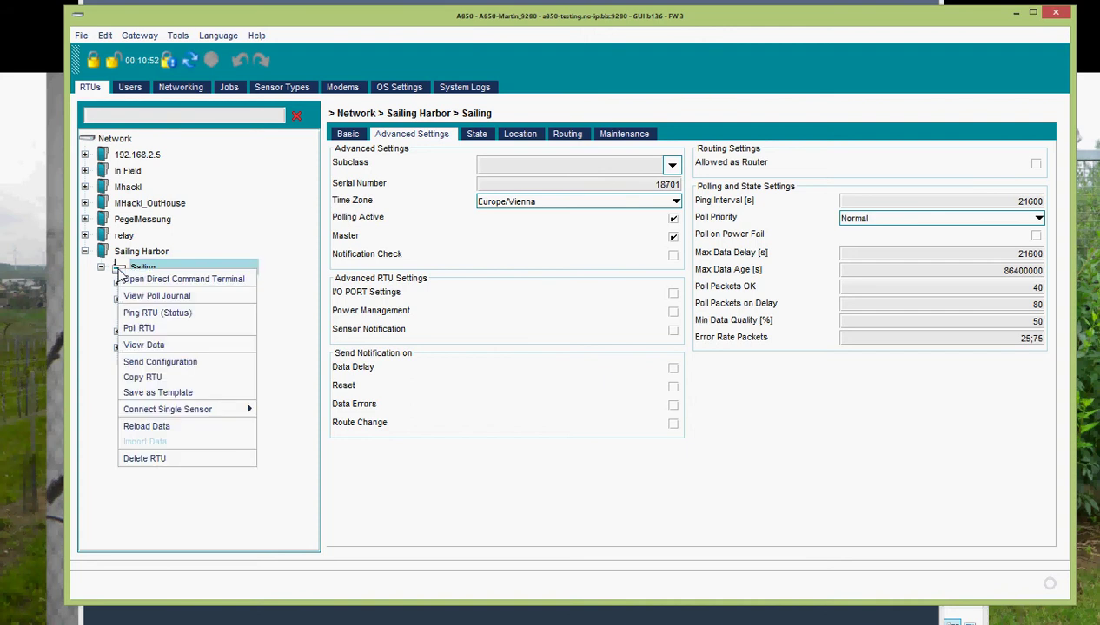
{"action": "left_click", "coordinate": [159, 314]}
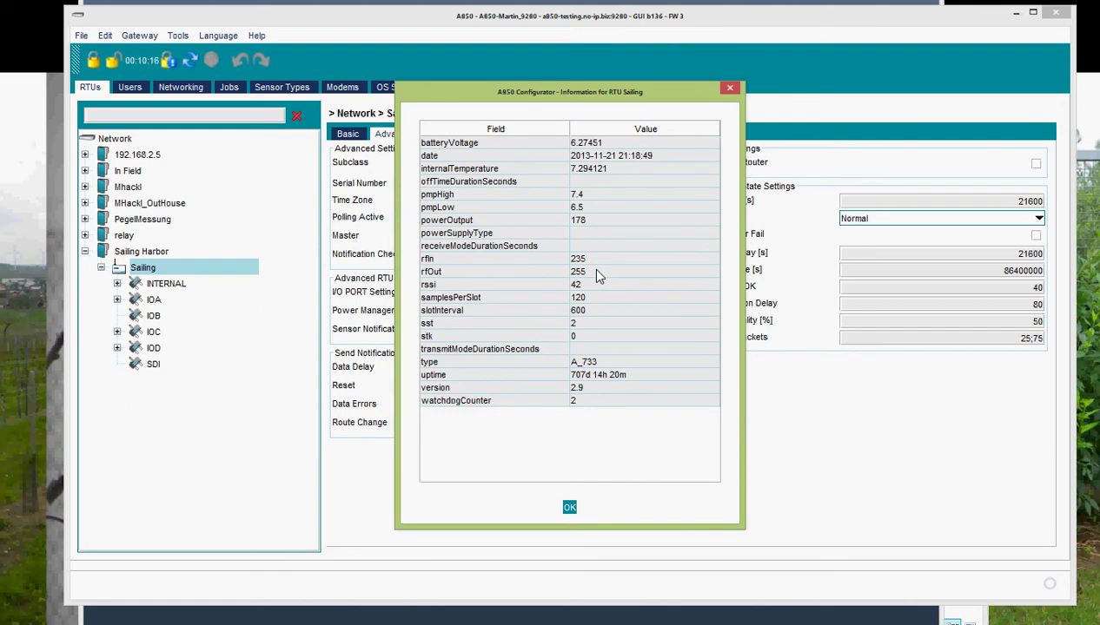
{"action": "left_click", "coordinate": [568, 509]}
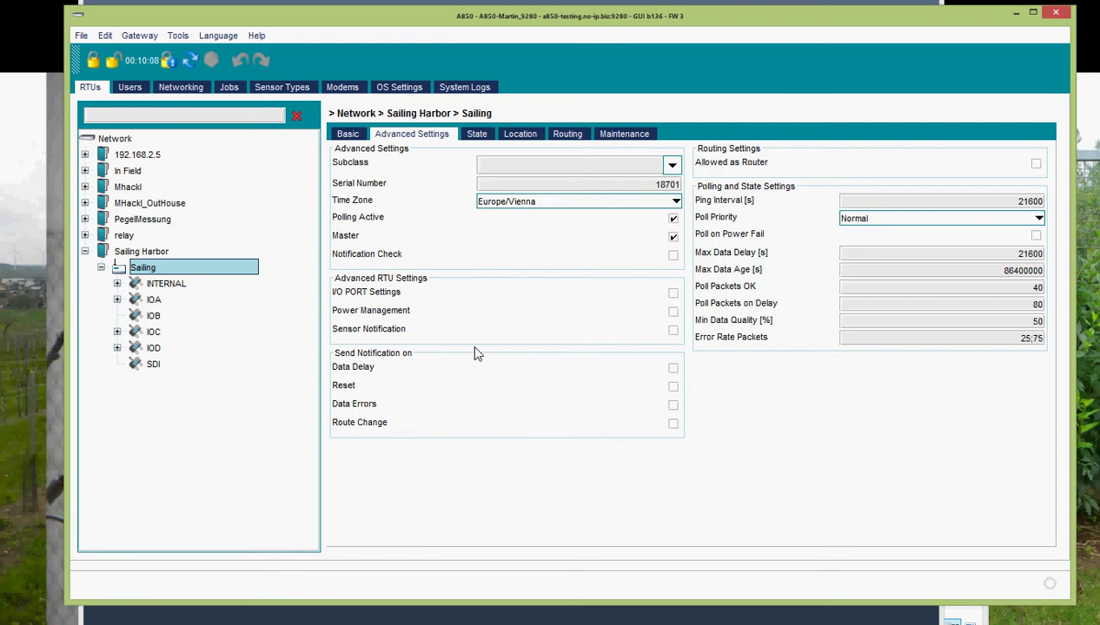
- On Sailing's Routing tab, add route 1 and open it to list the available hop RTUs
{"action": "left_click", "coordinate": [569, 135]}
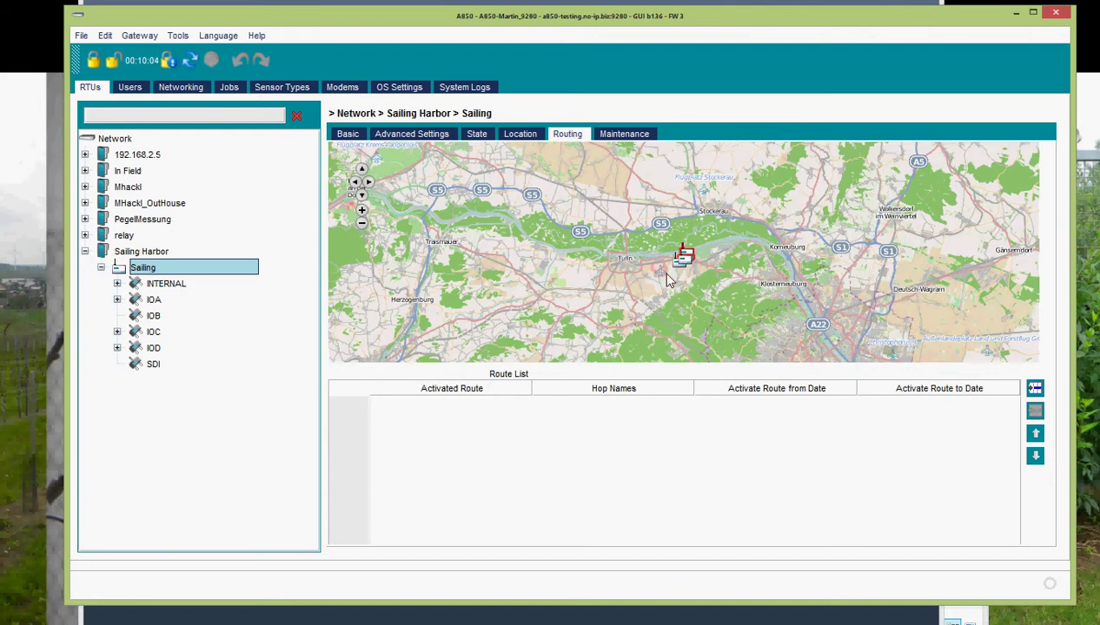
{"action": "left_click", "coordinate": [1036, 389]}
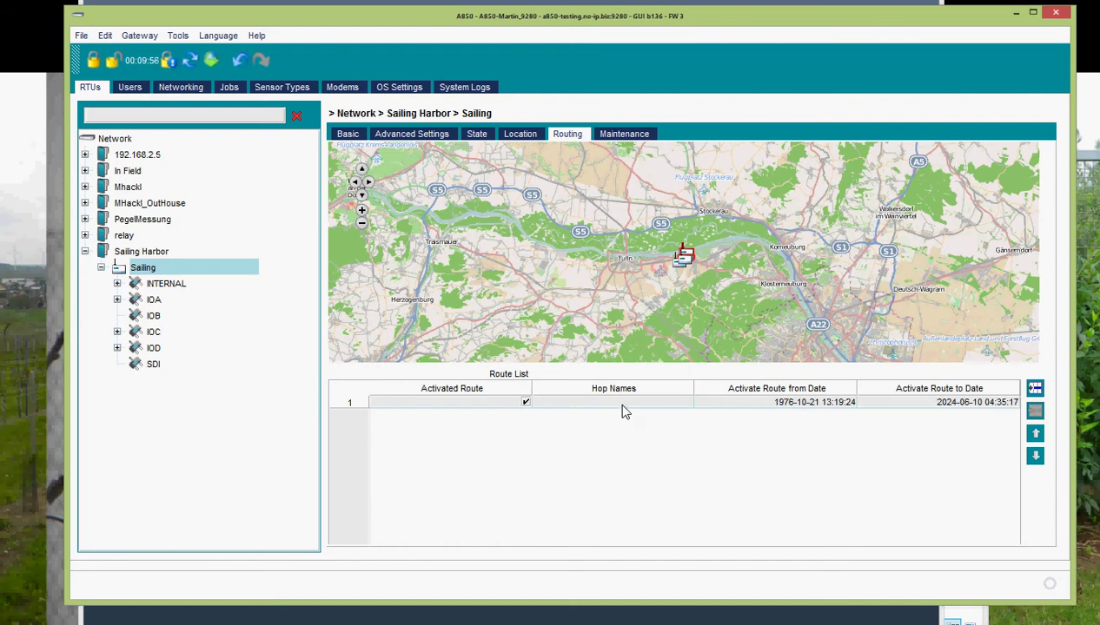
{"action": "left_click", "coordinate": [621, 406]}
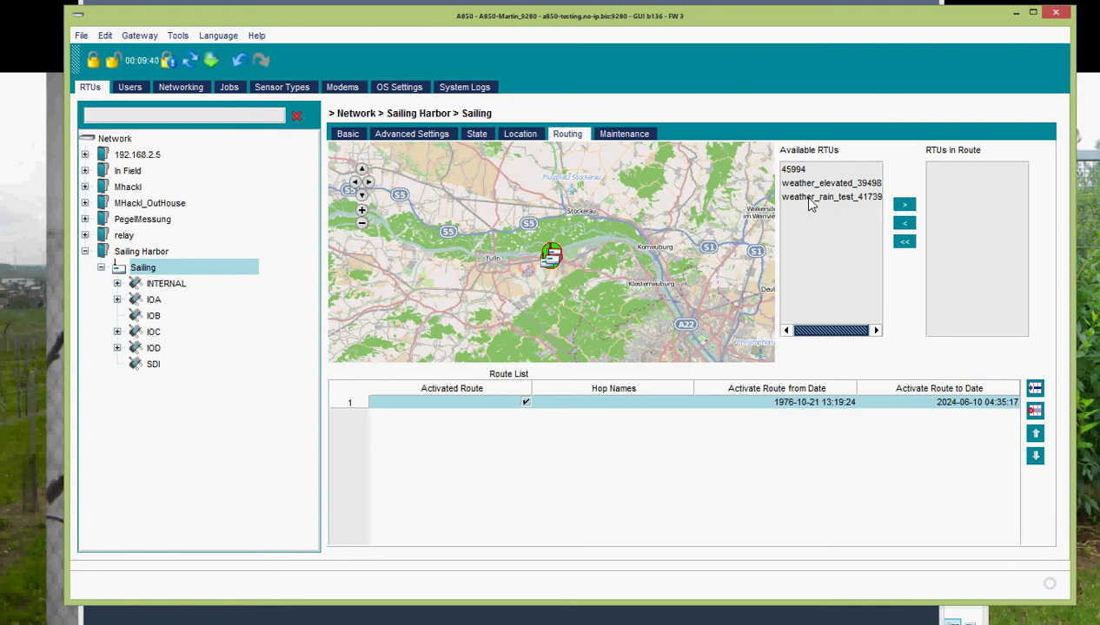
- Enable 'Allowed as Router' on relay RTU 19999_a440, update the gateway, then reselect Sailing
{"action": "left_click", "coordinate": [85, 236]}
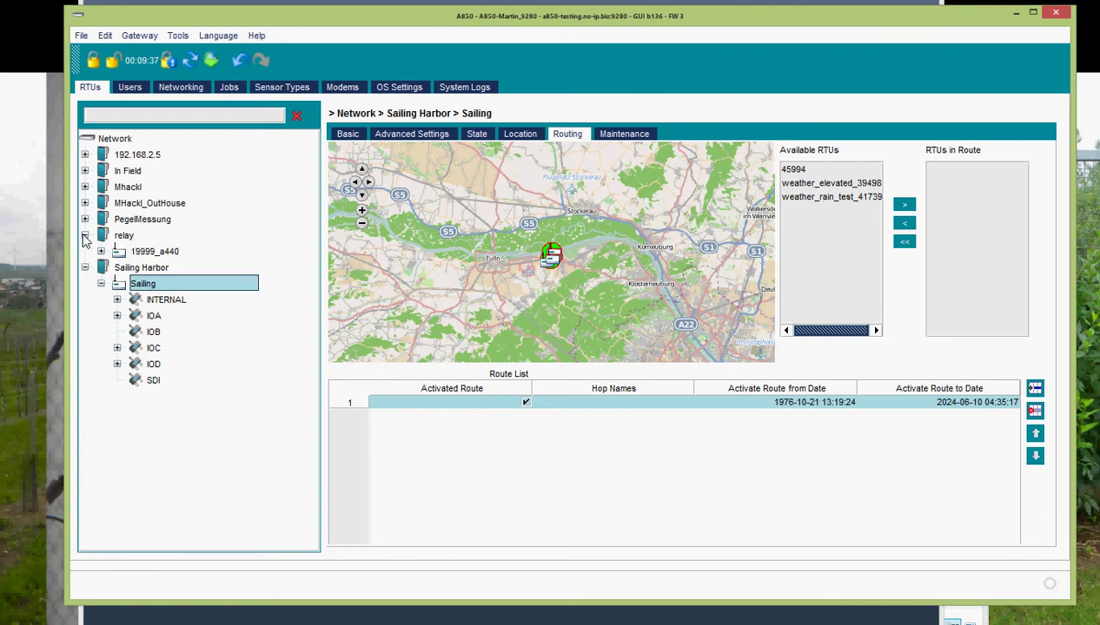
{"action": "left_click", "coordinate": [152, 251]}
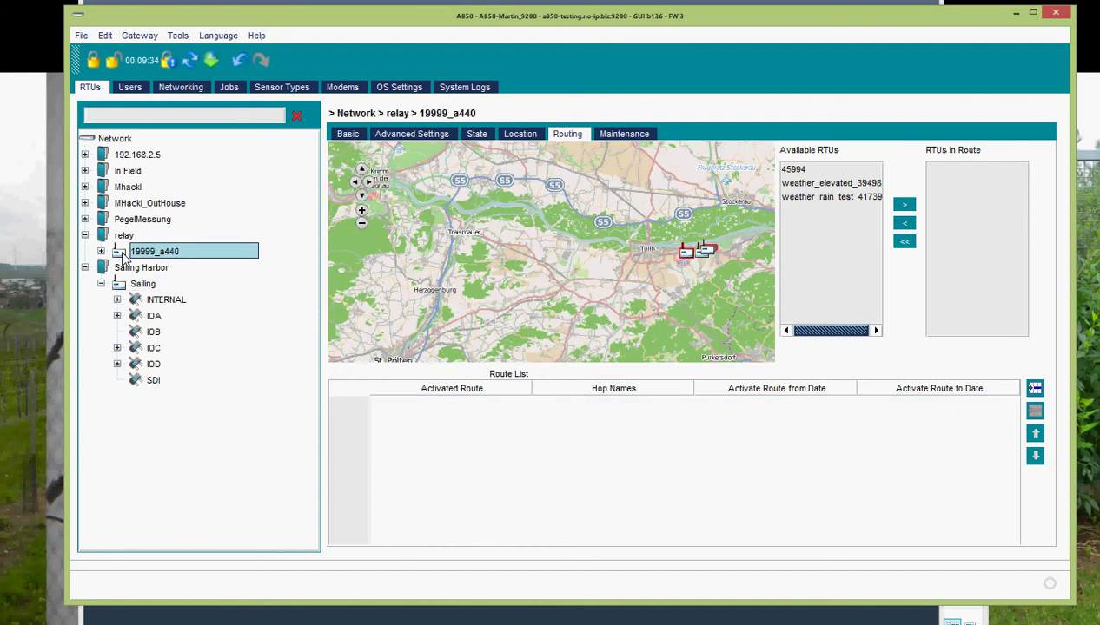
{"action": "left_click", "coordinate": [352, 137]}
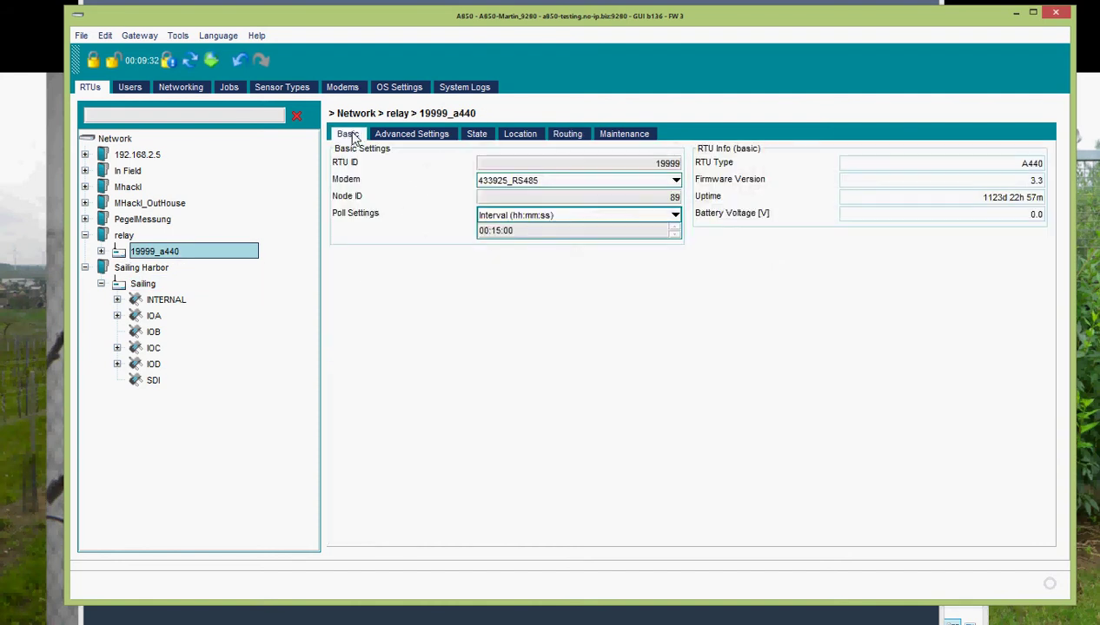
{"action": "left_click", "coordinate": [409, 136]}
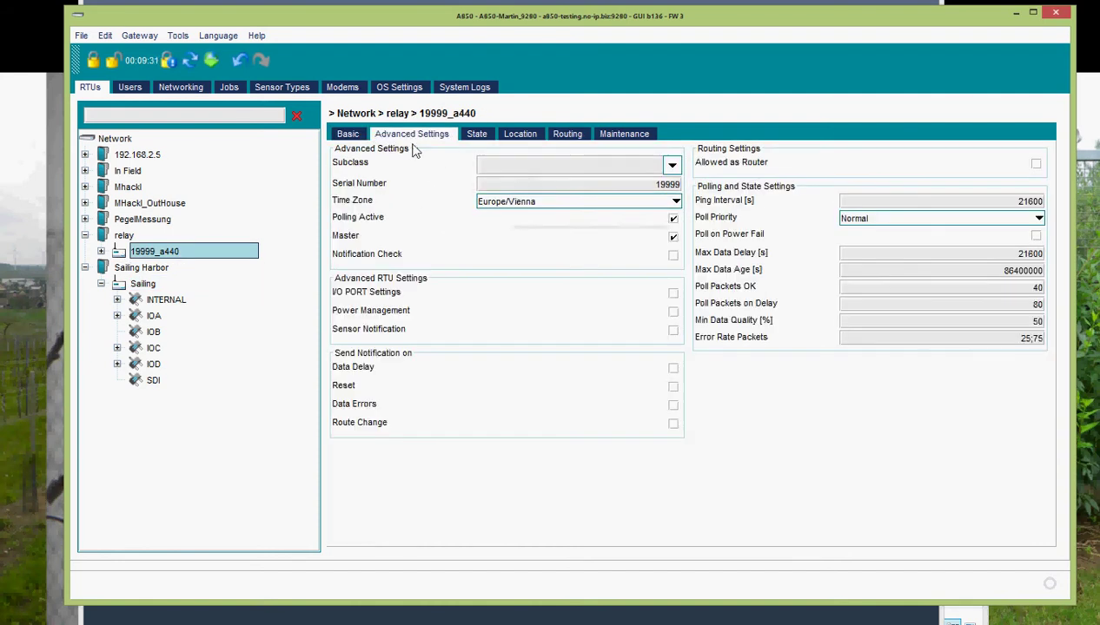
{"action": "left_click", "coordinate": [1035, 165]}
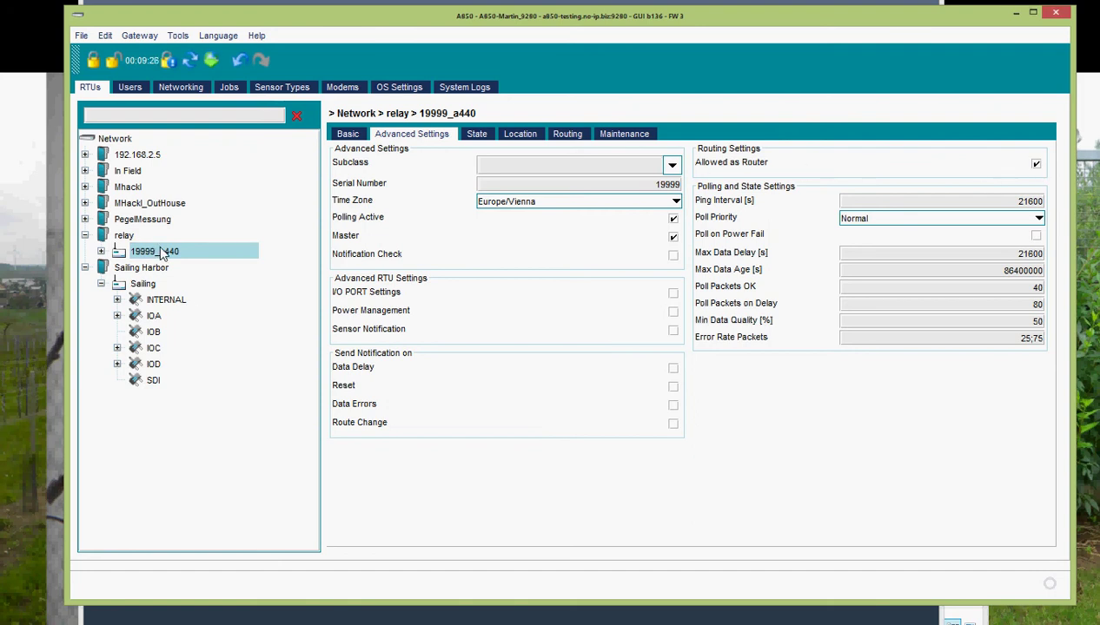
{"action": "left_click", "coordinate": [209, 60]}
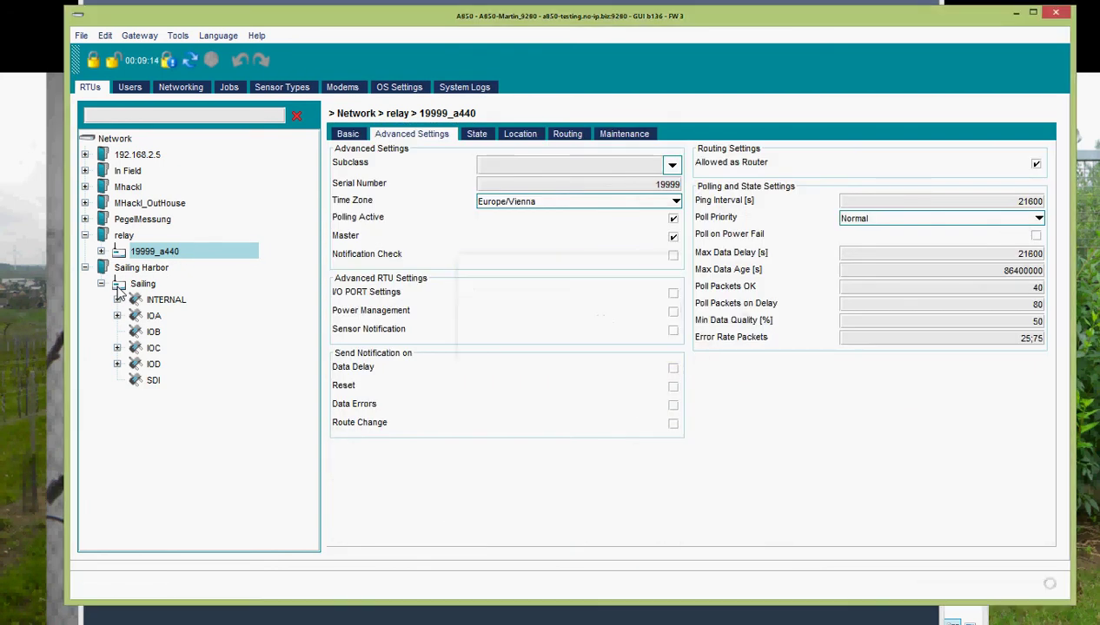
{"action": "left_click", "coordinate": [120, 287]}
- On Sailing's Routing tab, add 19999_a440 as a hop in route 1, then remove it again
{"action": "left_click", "coordinate": [567, 135]}
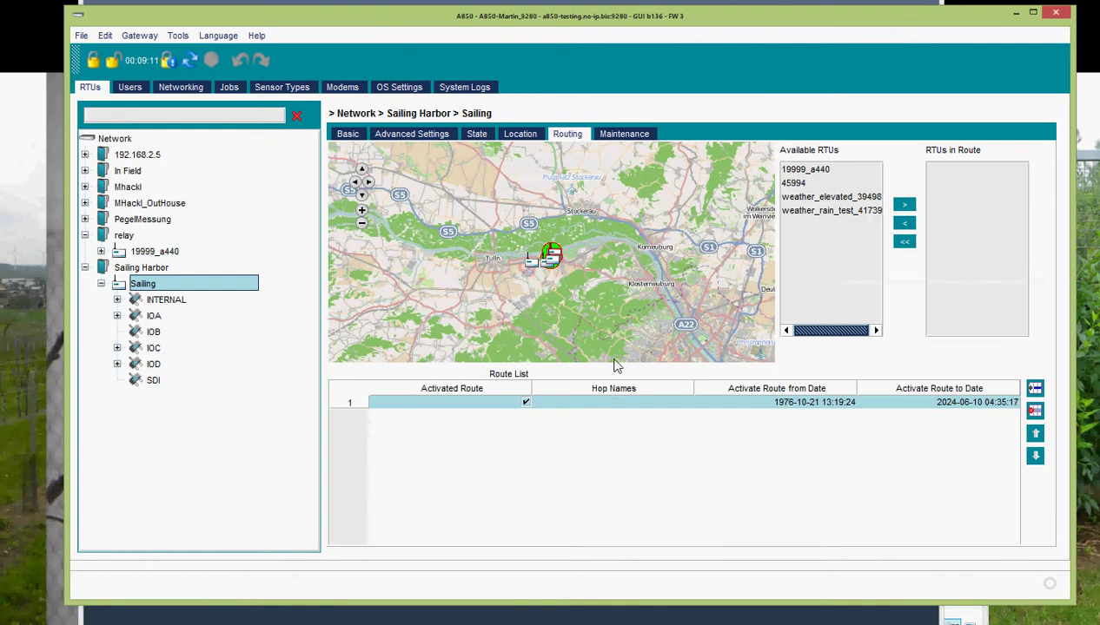
{"action": "left_click", "coordinate": [611, 404]}
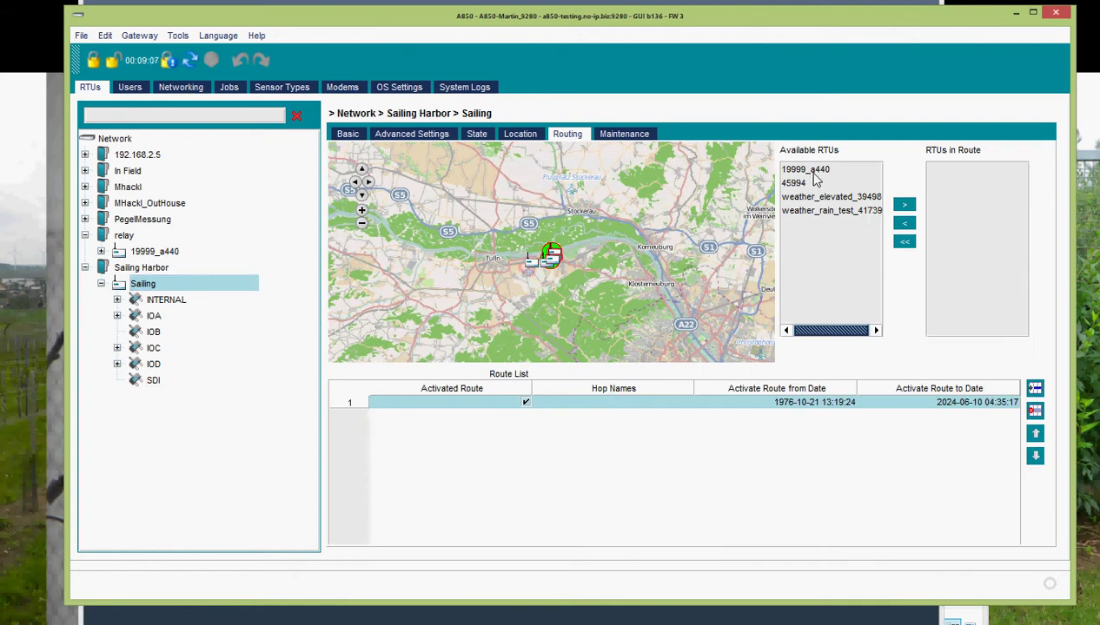
{"action": "left_click", "coordinate": [810, 172]}
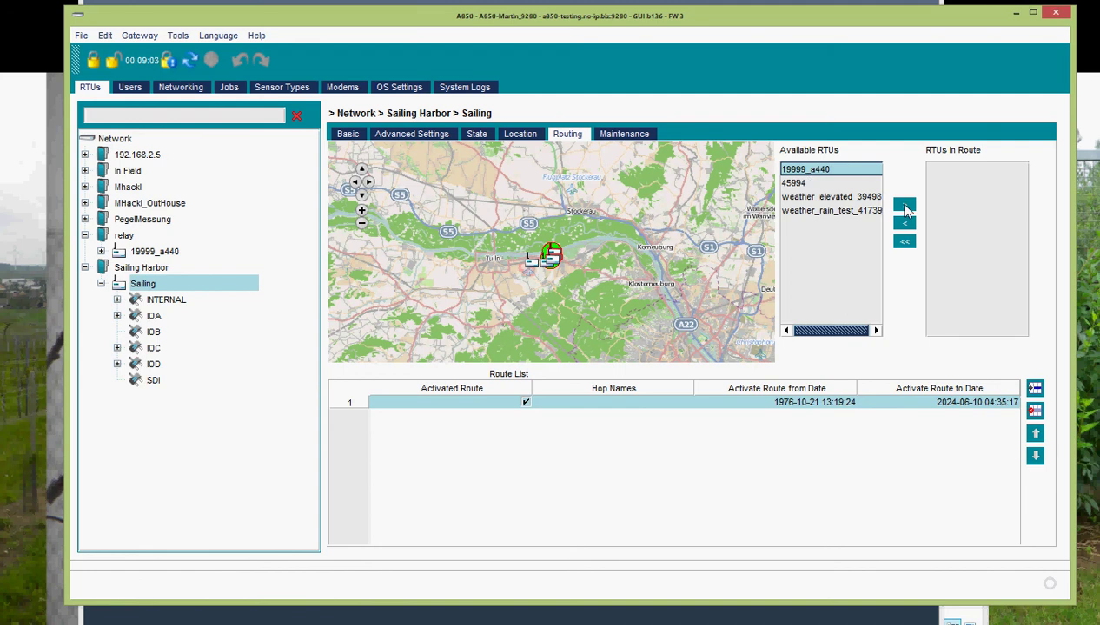
{"action": "left_click", "coordinate": [903, 206]}
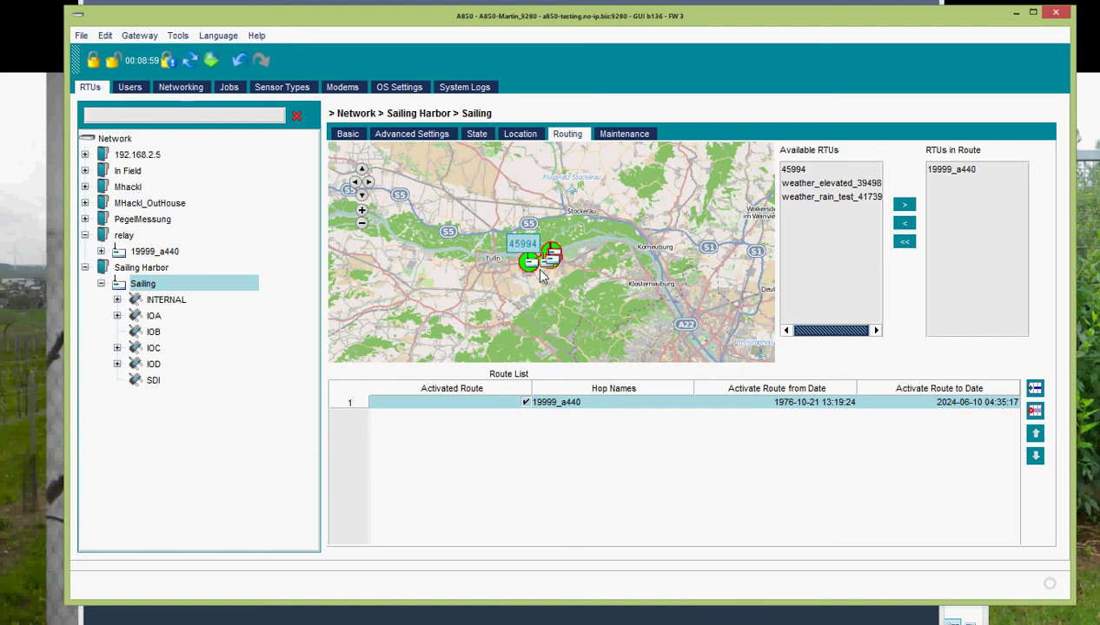
{"action": "scroll", "coordinate": [542, 278], "scroll_direction": "up", "scroll_amount": 1}
{"action": "scroll", "coordinate": [543, 280], "scroll_direction": "up", "scroll_amount": 1}
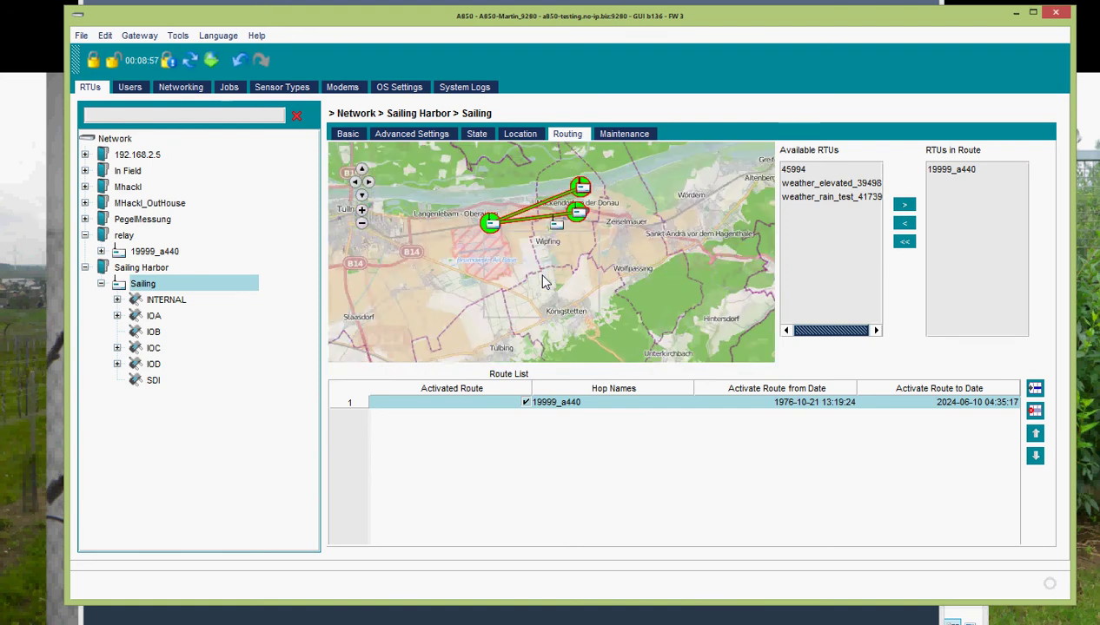
{"action": "left_click", "coordinate": [964, 172]}
{"action": "left_click", "coordinate": [905, 224]}
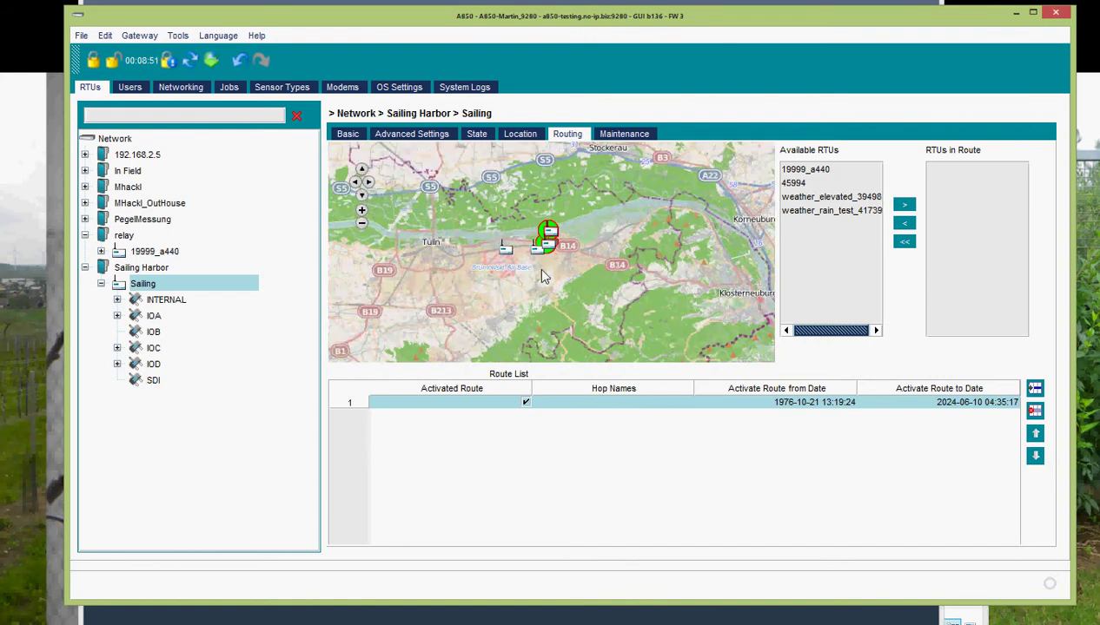
- Add the 19999_a440 map marker as a route point for route 1
{"action": "scroll", "coordinate": [535, 267], "scroll_direction": "up", "scroll_amount": 1}
{"action": "left_click_drag", "start_coordinate": [545, 266], "coordinate": [547, 308]}
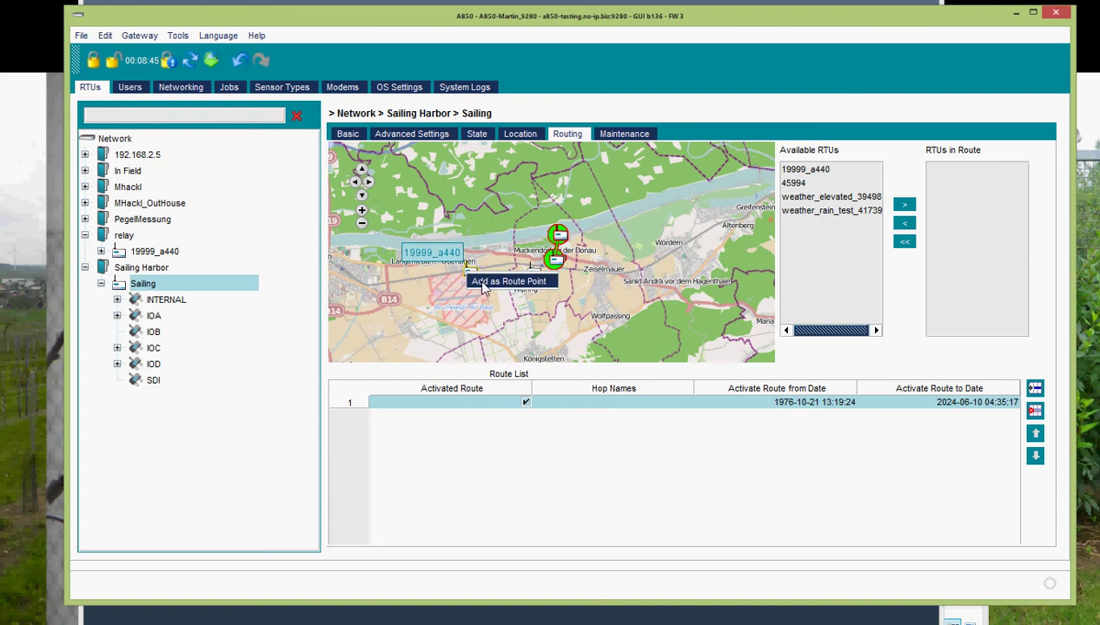
{"action": "left_click", "coordinate": [469, 275]}
{"action": "scroll", "coordinate": [541, 274], "scroll_direction": "up", "scroll_amount": 3}
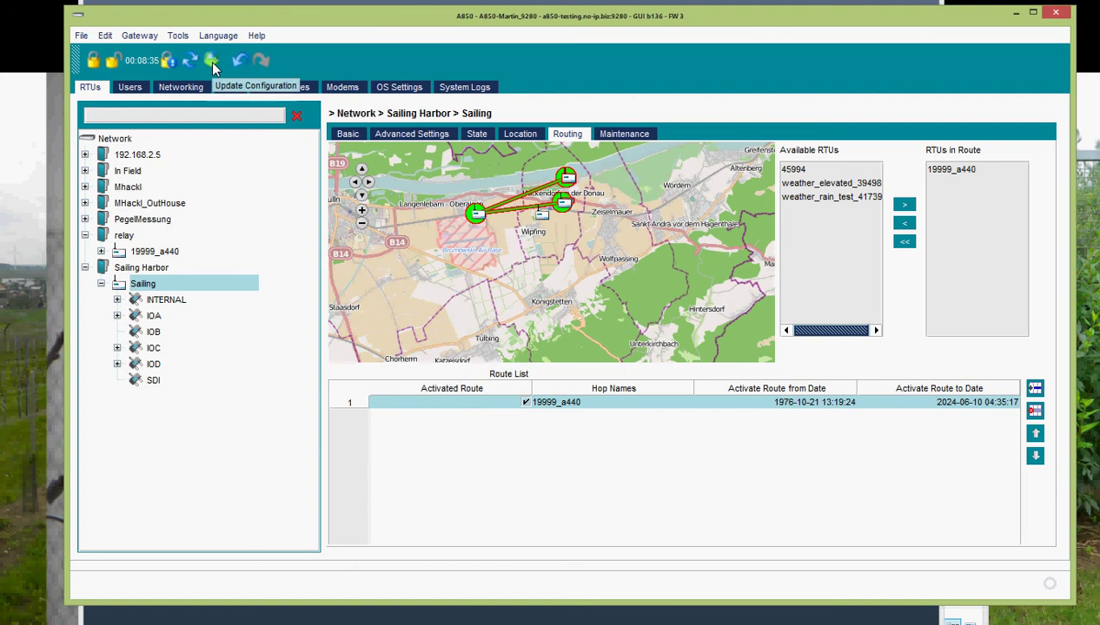
- Upload Sailing's route 1 with hop 19999_a440 to the gateway
{"action": "left_click", "coordinate": [211, 61]}
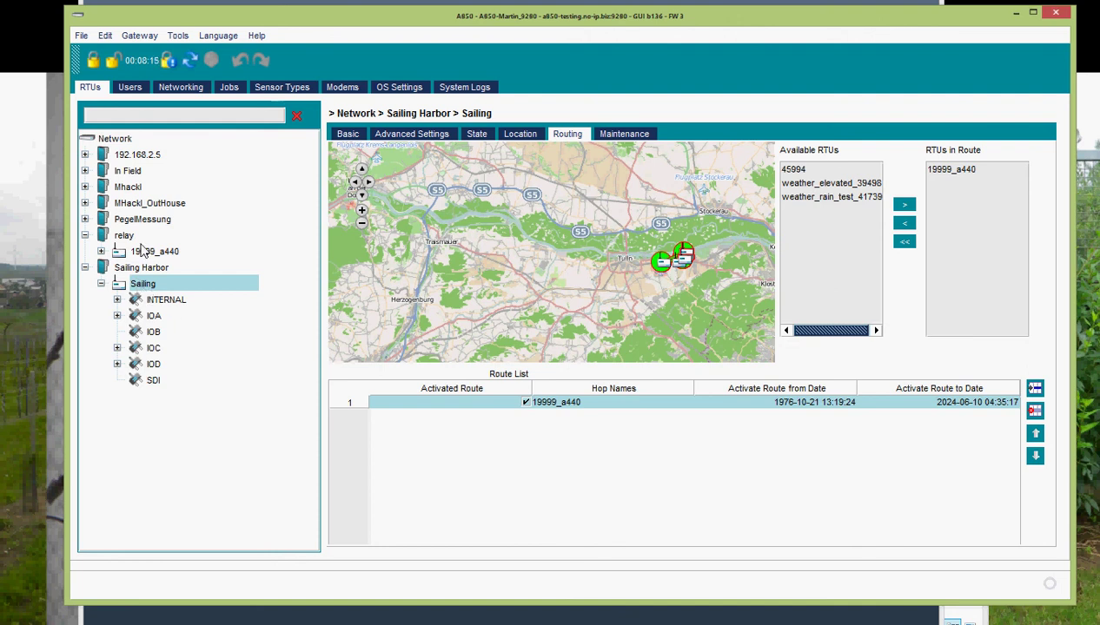
- Ping Sailing for its status (rssi 42, uptime 707d 14h 23m) and close the report
{"action": "right_click", "coordinate": [123, 291]}
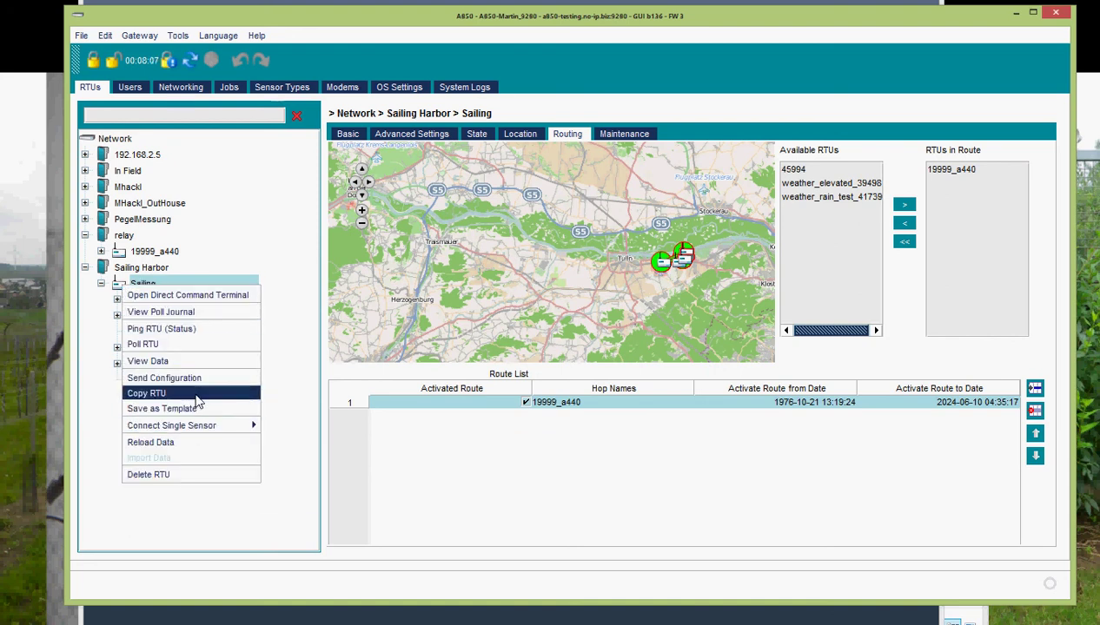
{"action": "left_click", "coordinate": [191, 337]}
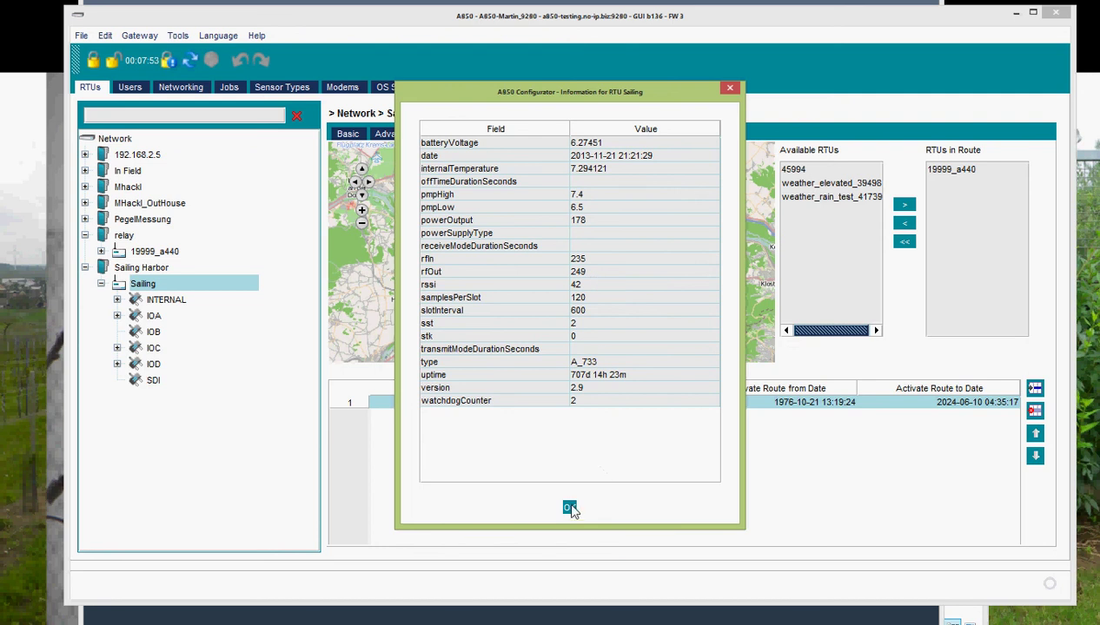
{"action": "left_click", "coordinate": [569, 509]}
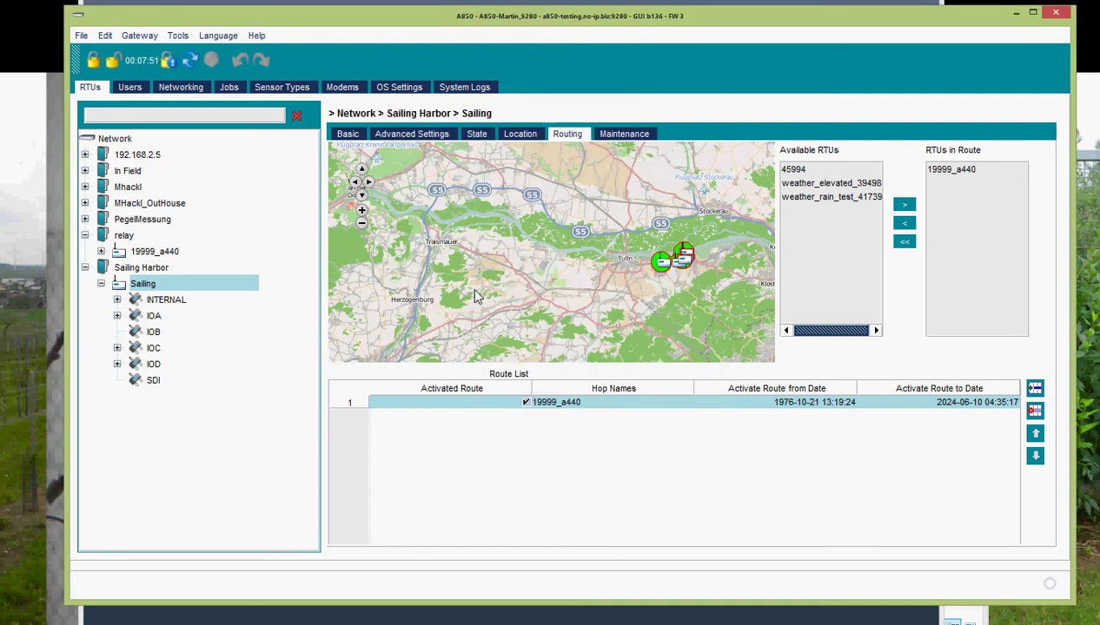
- Ping Sailing again (rssi 42), close the report, and zoom the map into the relay route
{"action": "right_click", "coordinate": [205, 286]}
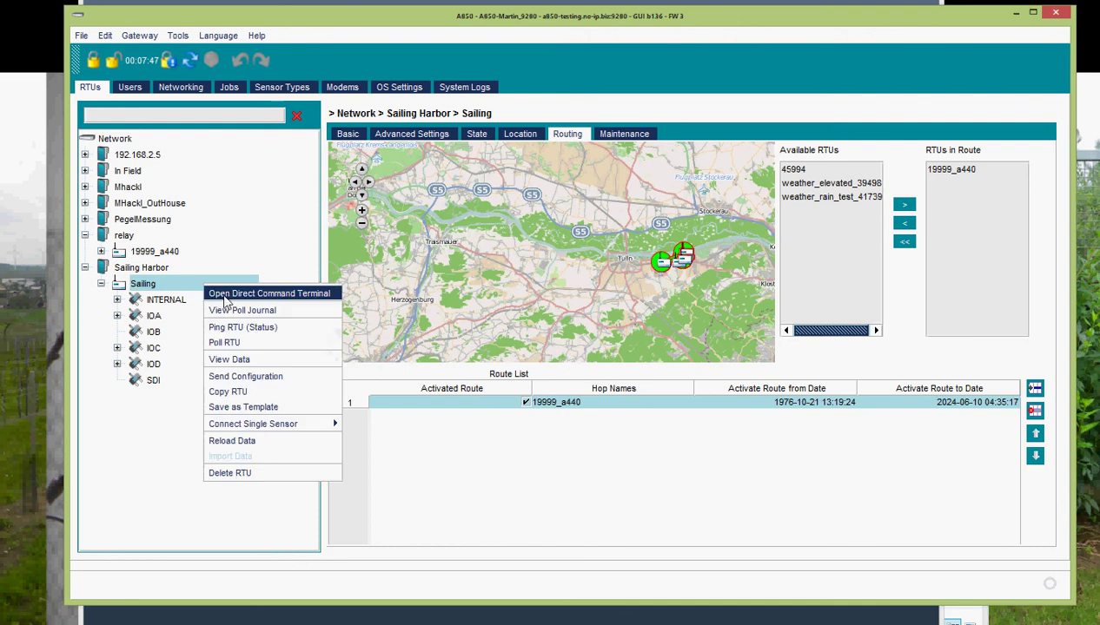
{"action": "left_click", "coordinate": [246, 326]}
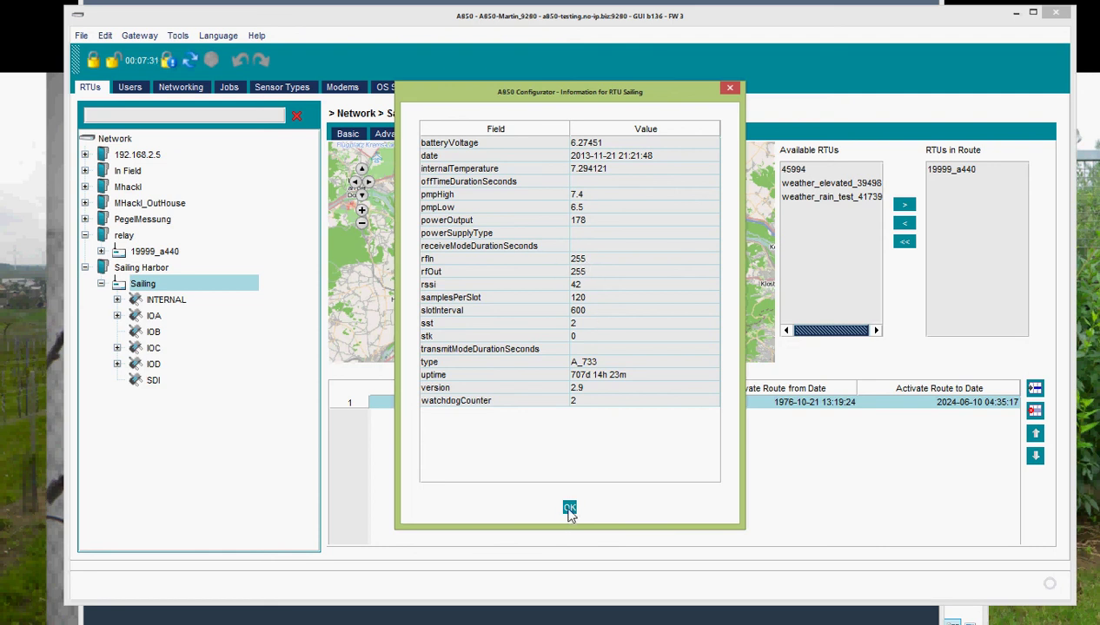
{"action": "left_click", "coordinate": [569, 509]}
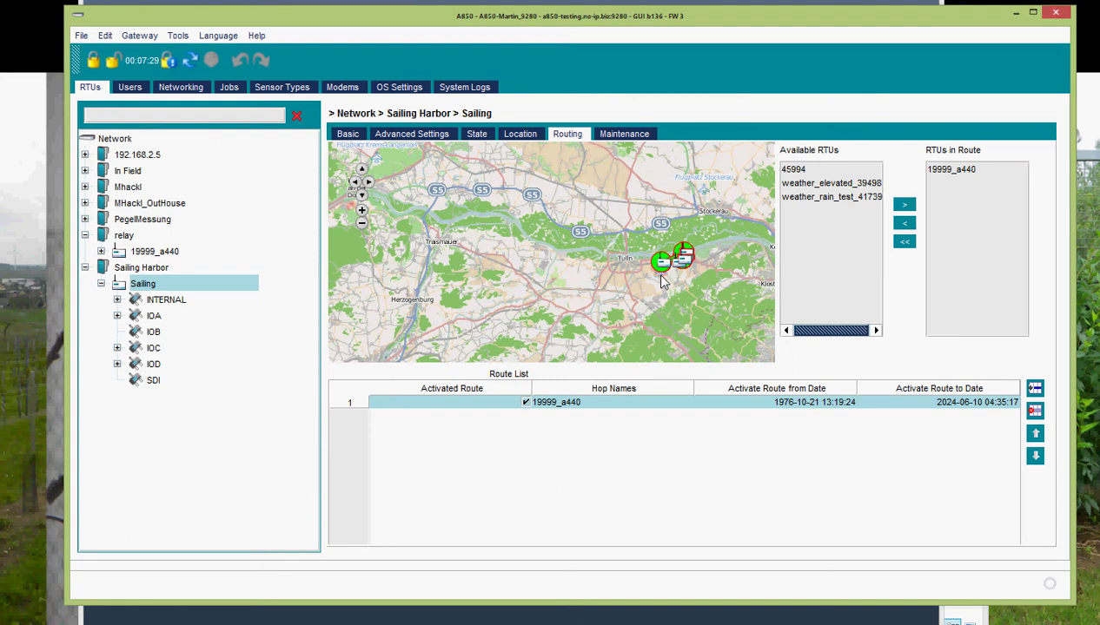
{"action": "scroll", "coordinate": [660, 280], "scroll_direction": "up", "scroll_amount": 1}
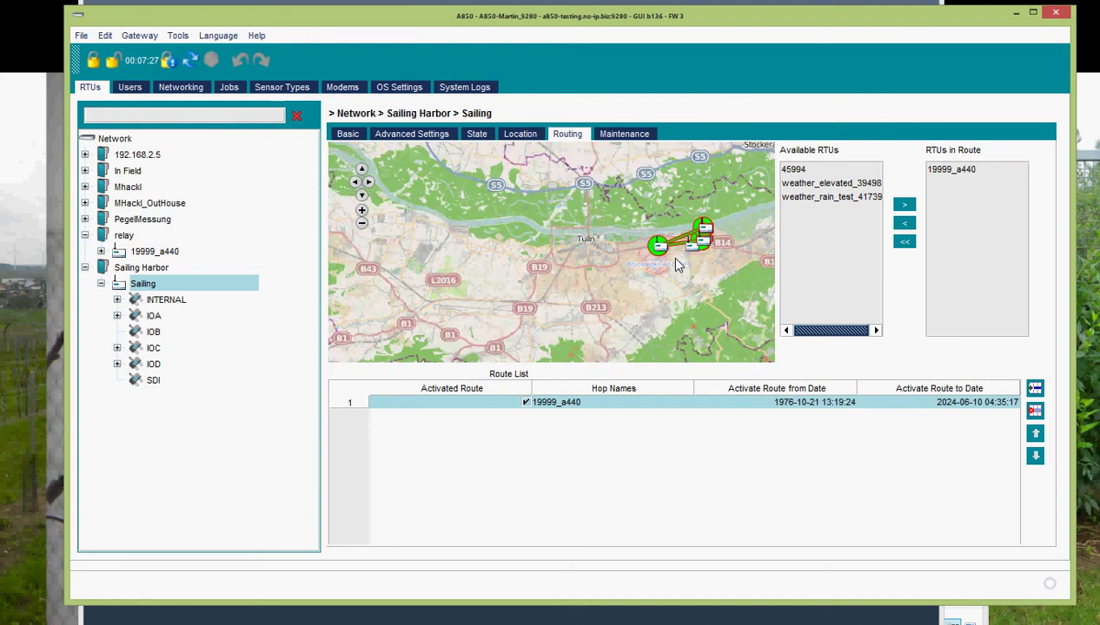
{"action": "scroll", "coordinate": [678, 265], "scroll_direction": "up", "scroll_amount": 1}
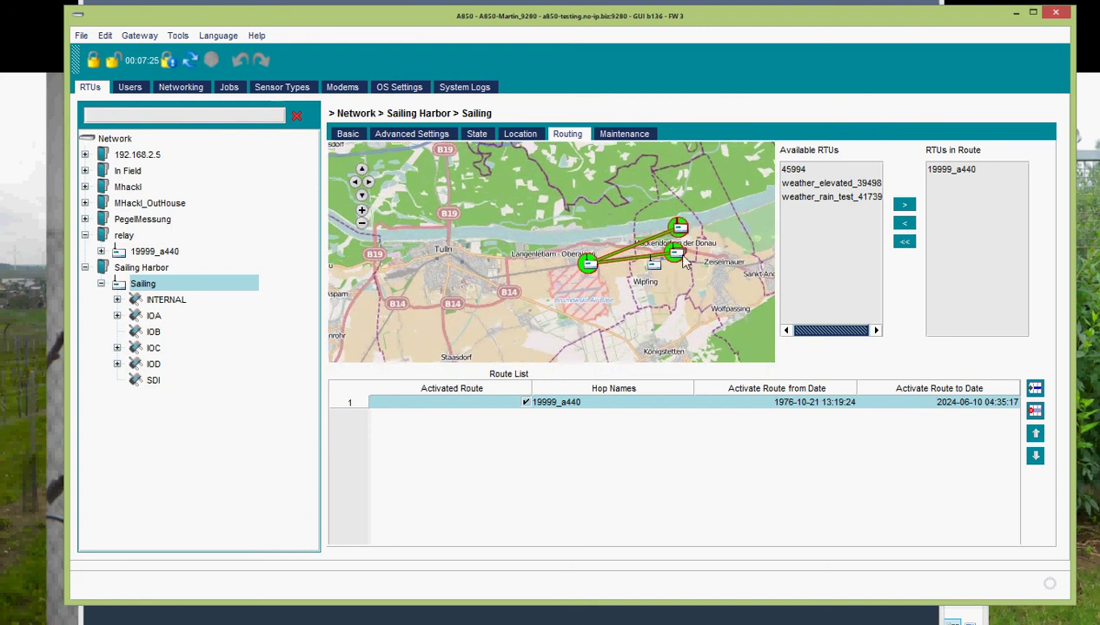